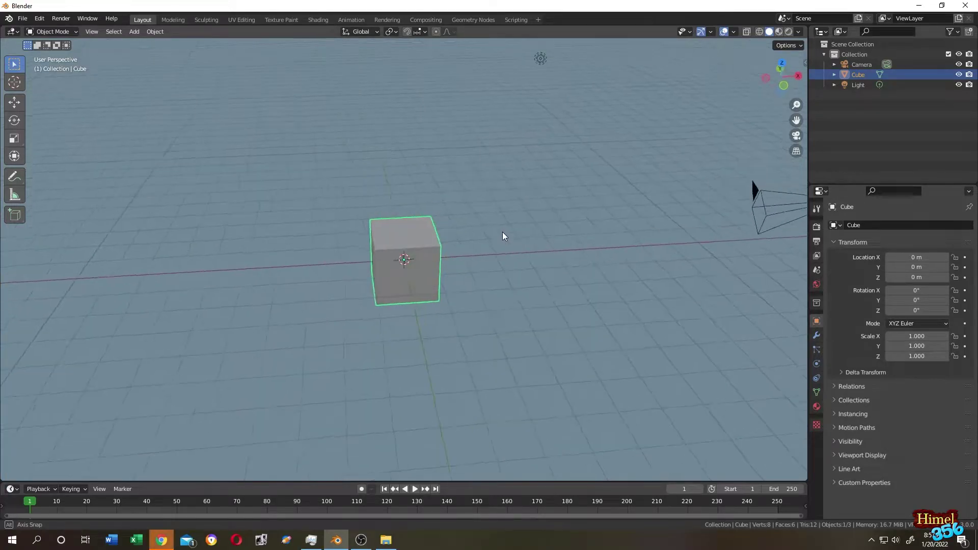
- Bring up the Tree_Leaf texture folder and preview small_leaf_branch.png full size
{"action": "left_click", "coordinate": [385, 540]}
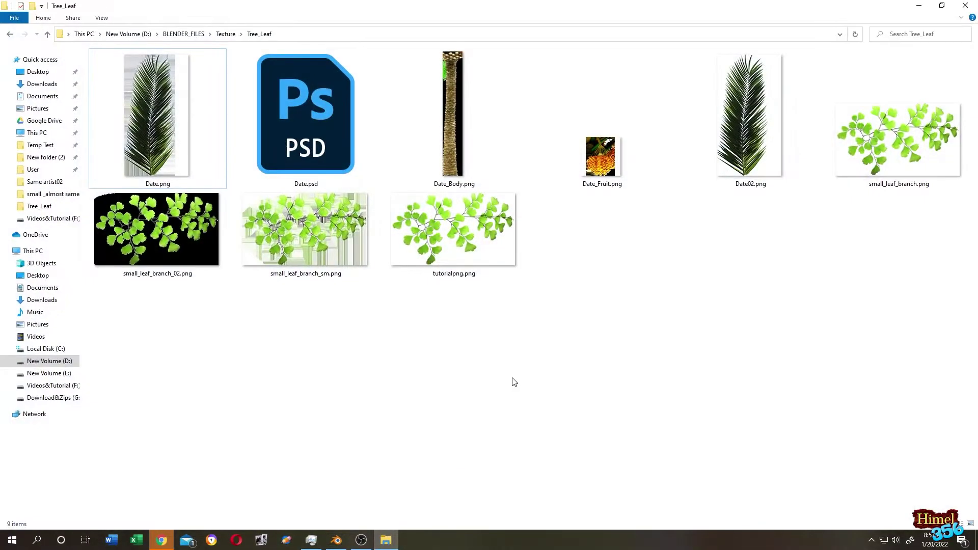
{"action": "left_click", "coordinate": [494, 264]}
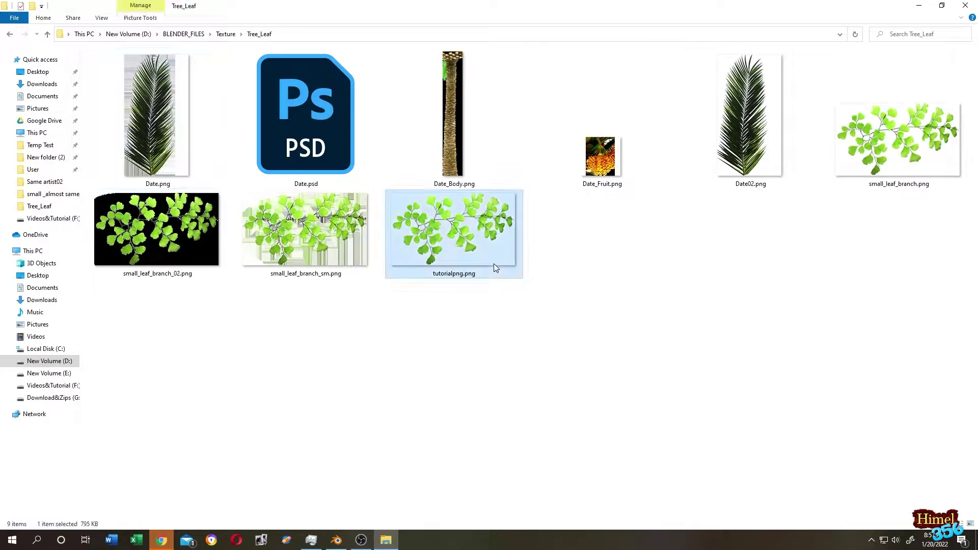
{"action": "left_click", "coordinate": [557, 330]}
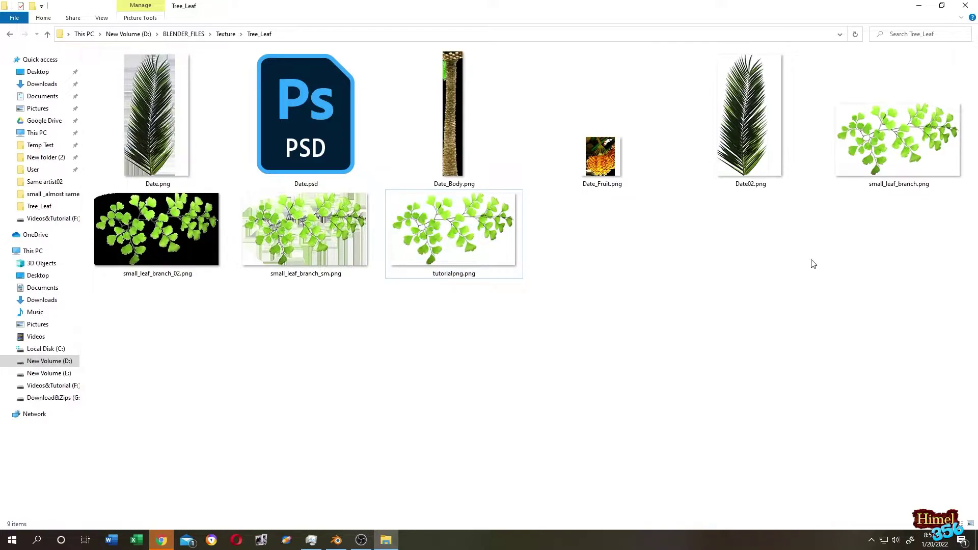
{"action": "left_click", "coordinate": [865, 138]}
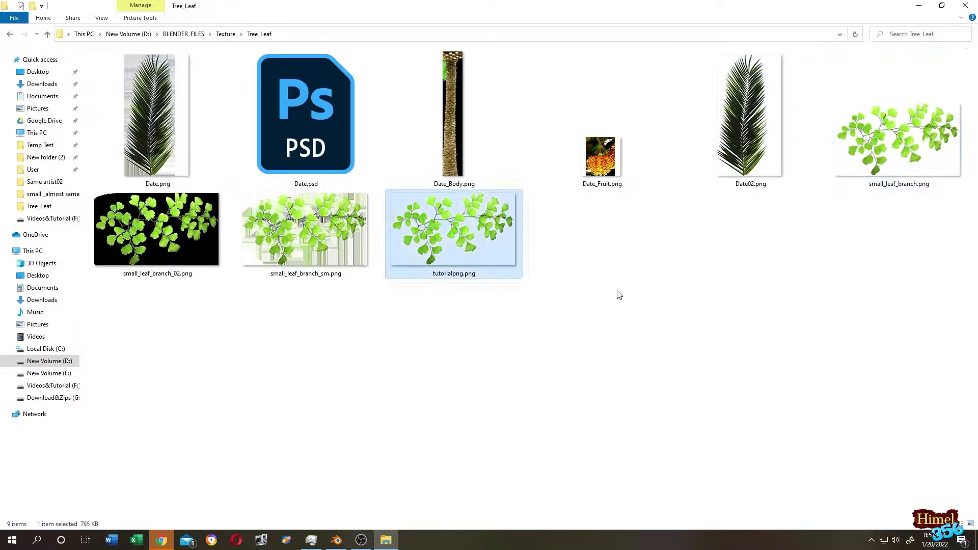
{"action": "right_click", "coordinate": [903, 129]}
{"action": "left_click", "coordinate": [865, 138]}
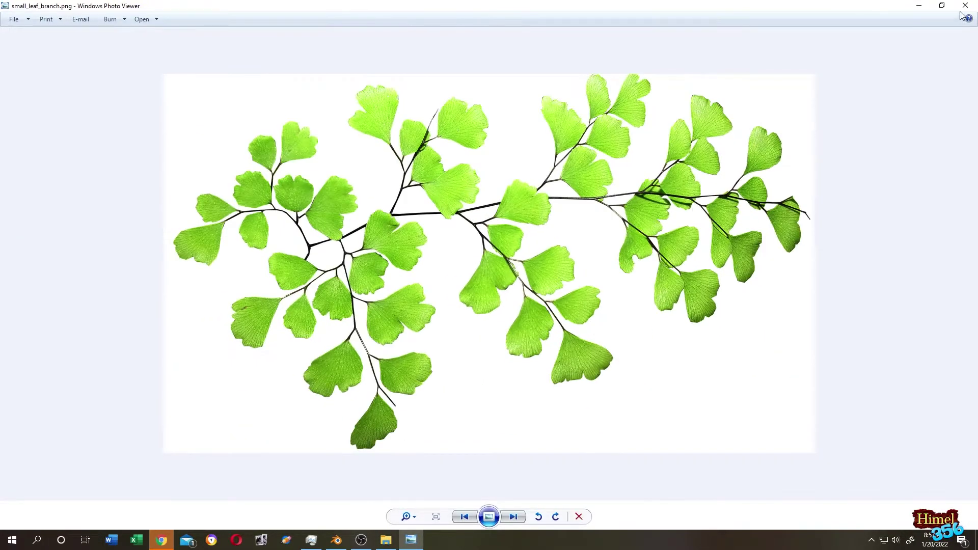
{"action": "left_click", "coordinate": [966, 5]}
- Preview tutorialpng.png full size and select it as the chosen leaf texture
{"action": "left_click", "coordinate": [471, 222]}
{"action": "right_click", "coordinate": [471, 222]}
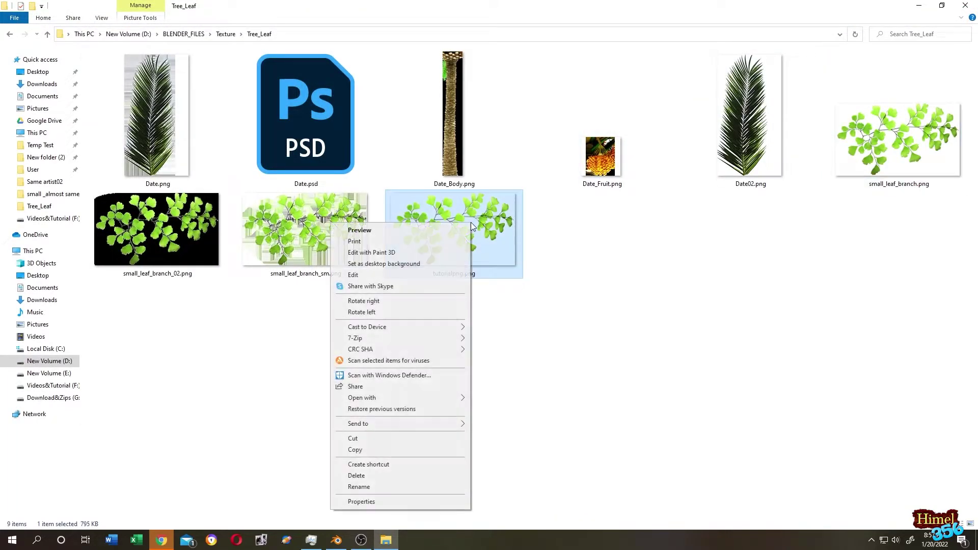
{"action": "left_click", "coordinate": [443, 230]}
{"action": "left_click", "coordinate": [966, 5]}
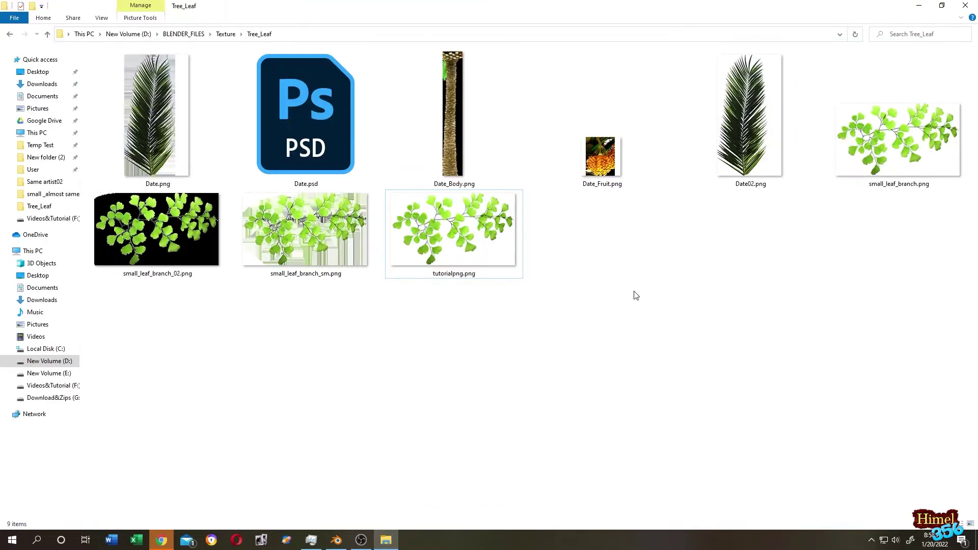
{"action": "left_click", "coordinate": [486, 249]}
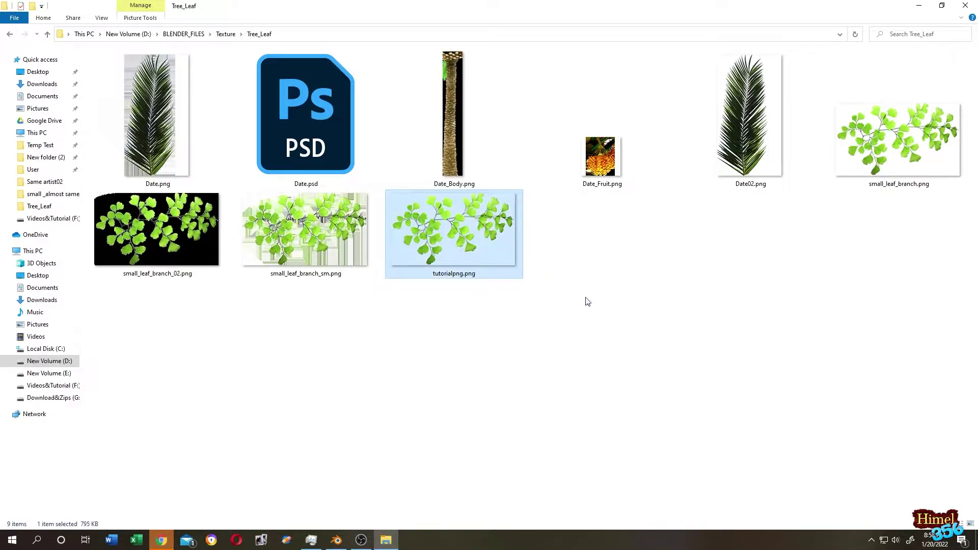
- Back in Blender, delete the default cube
{"action": "left_click", "coordinate": [336, 540]}
{"action": "left_click", "coordinate": [324, 198]}
{"action": "scroll", "coordinate": [324, 198], "scroll_direction": "up", "scroll_amount": 3}
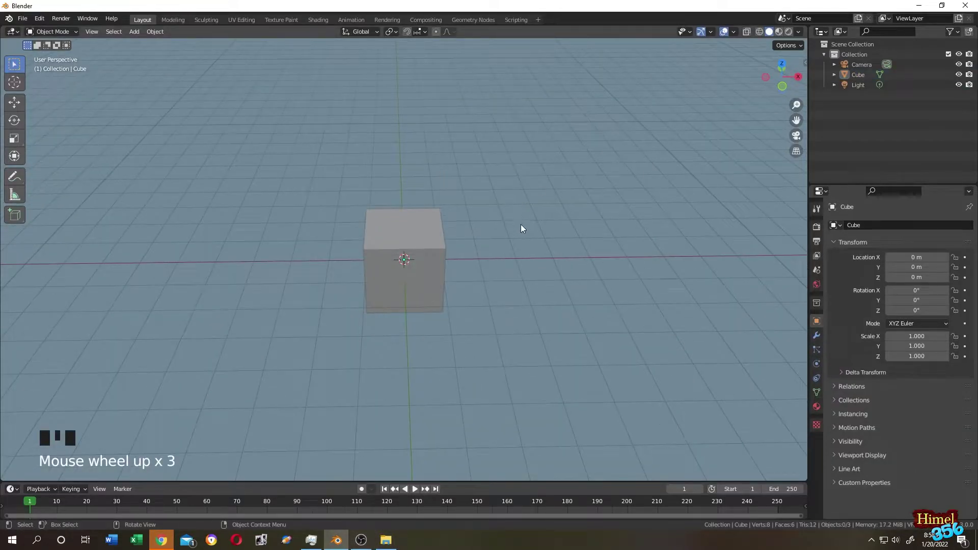
{"action": "left_click", "coordinate": [414, 223]}
{"action": "key", "text": "x"}
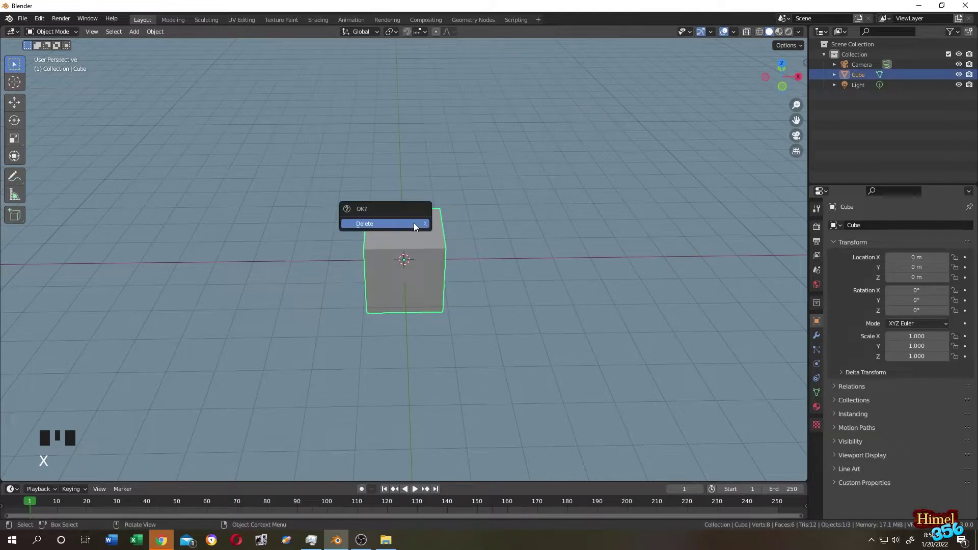
{"action": "left_click", "coordinate": [414, 223]}
- Add a new plane mesh to the scene with Shift+A
{"action": "key", "text": "shift+a"}
{"action": "key", "text": "shift+a"}
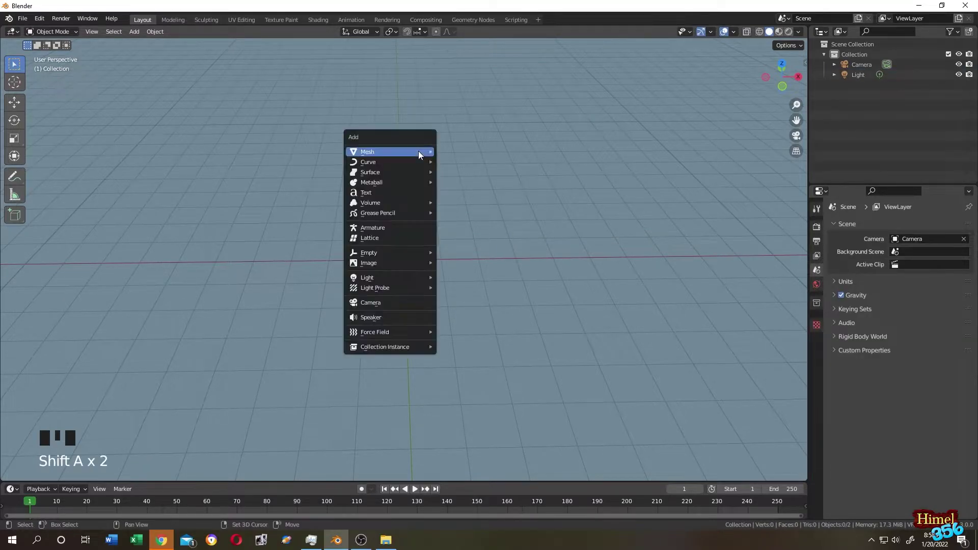
{"action": "mouse_move", "coordinate": [410, 152]}
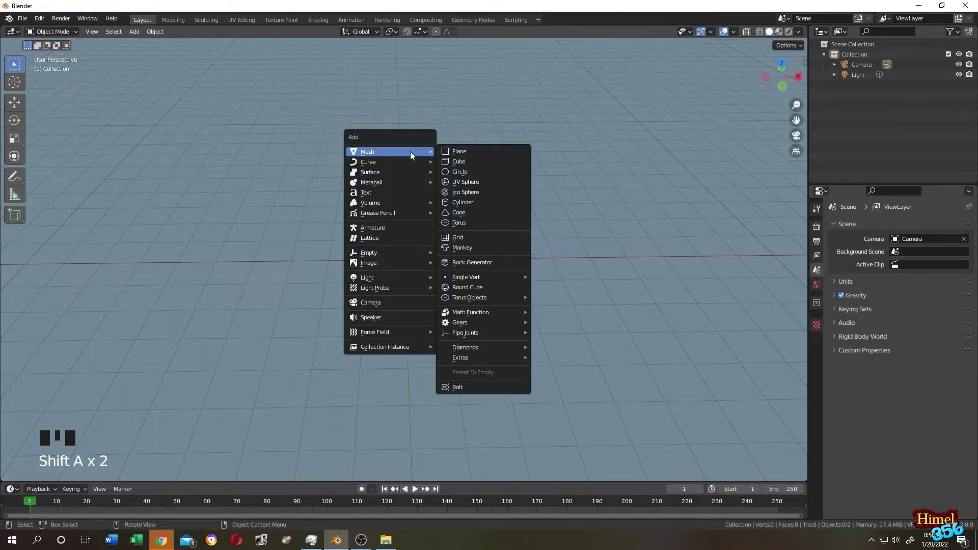
{"action": "left_click", "coordinate": [470, 151]}
{"action": "scroll", "coordinate": [414, 273], "scroll_direction": "up", "scroll_amount": 2}
- In Edit Mode, enable move and rotate gizmos and rotate the plane 90° upright on X
{"action": "key", "text": "Tab"}
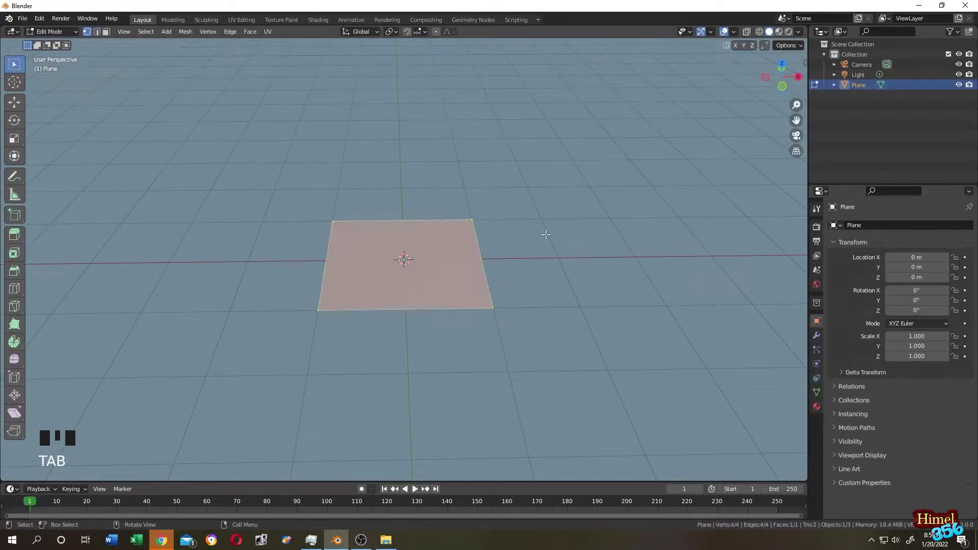
{"action": "left_click", "coordinate": [711, 32]}
{"action": "left_click", "coordinate": [674, 127]}
{"action": "left_click", "coordinate": [674, 138]}
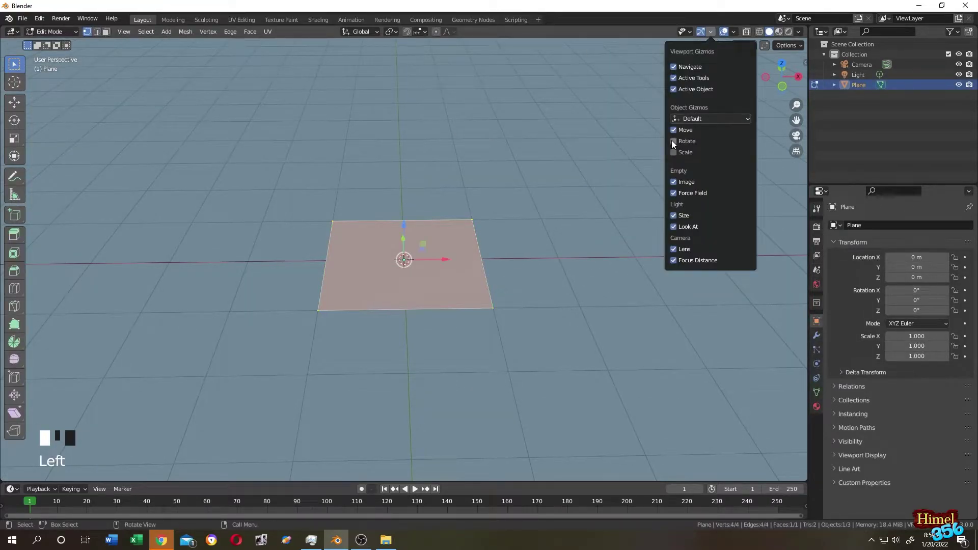
{"action": "middle_click_drag", "start_coordinate": [565, 153], "coordinate": [395, 257]}
{"action": "left_click_drag", "start_coordinate": [393, 240], "coordinate": [391, 258]}
{"action": "middle_click_drag", "start_coordinate": [390, 258], "coordinate": [548, 232]}
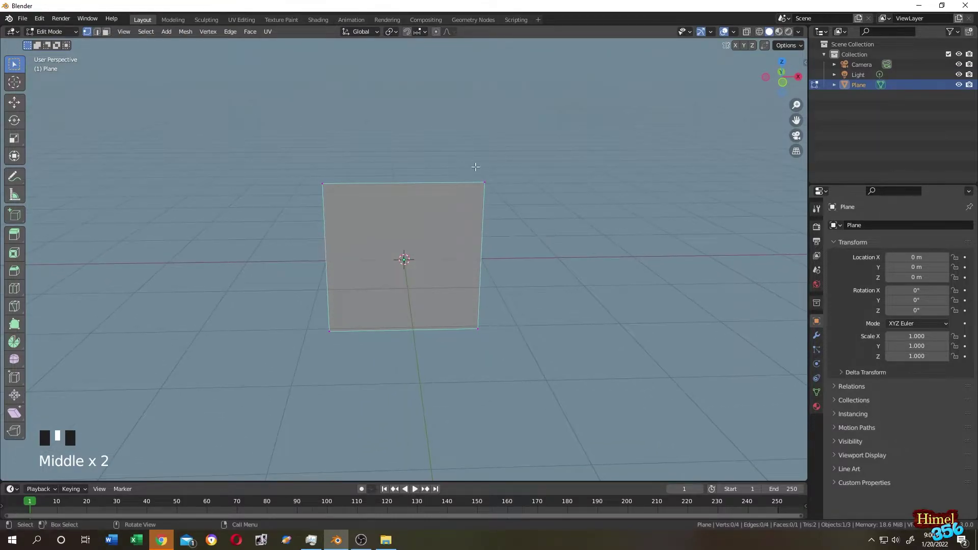
{"action": "middle_click_drag", "start_coordinate": [526, 179], "coordinate": [524, 177]}
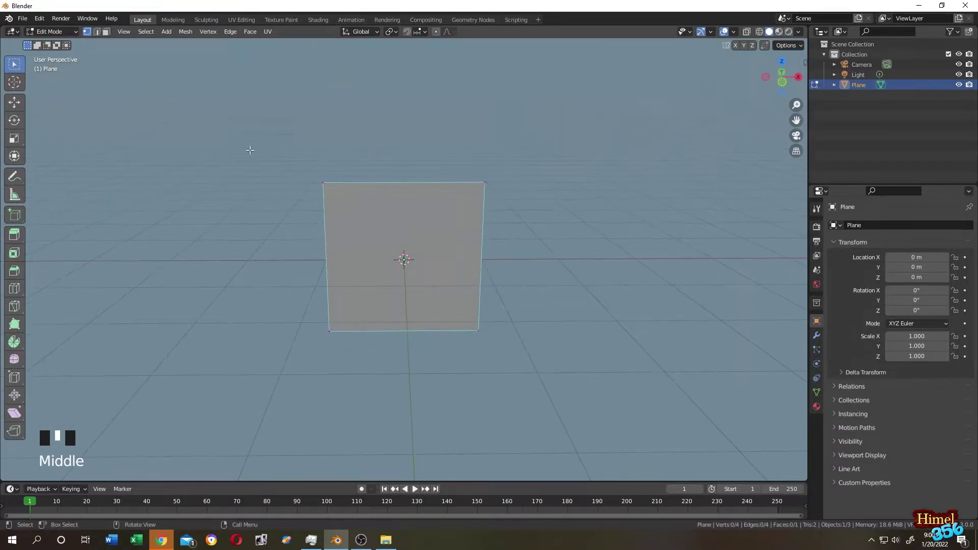
- Select all vertices, scale the plane to about 0.54 along X, and return to Object Mode
{"action": "left_click_drag", "start_coordinate": [257, 151], "coordinate": [656, 376]}
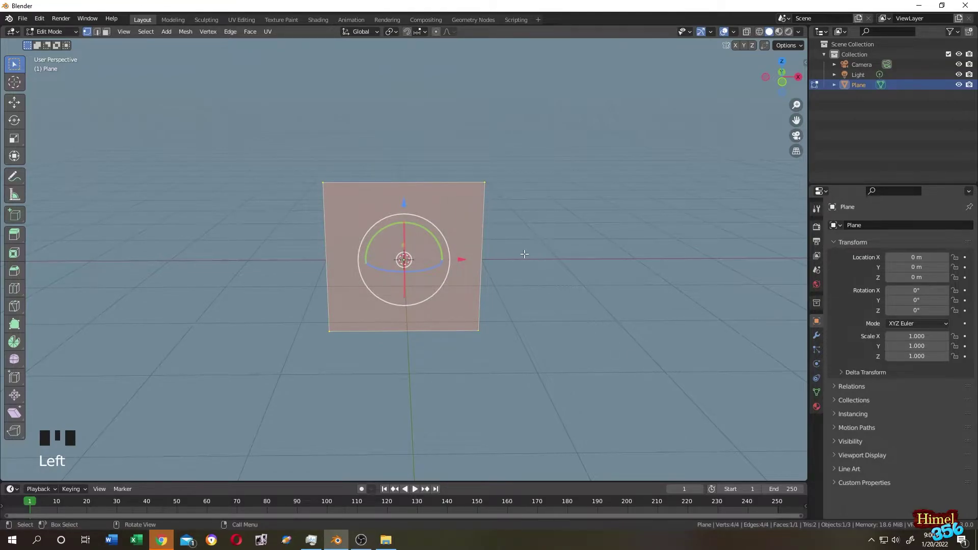
{"action": "middle_click_drag", "start_coordinate": [524, 254], "coordinate": [534, 249]}
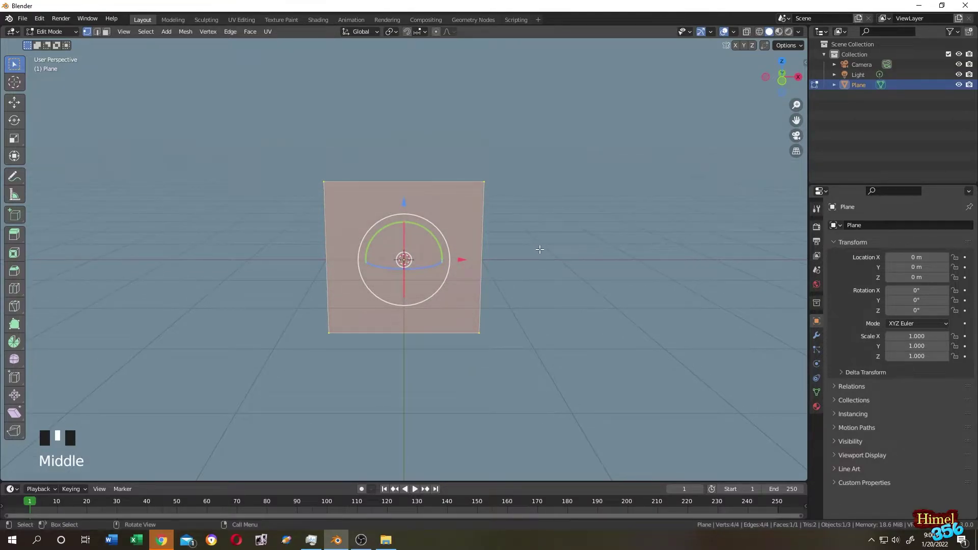
{"action": "key", "text": "s"}
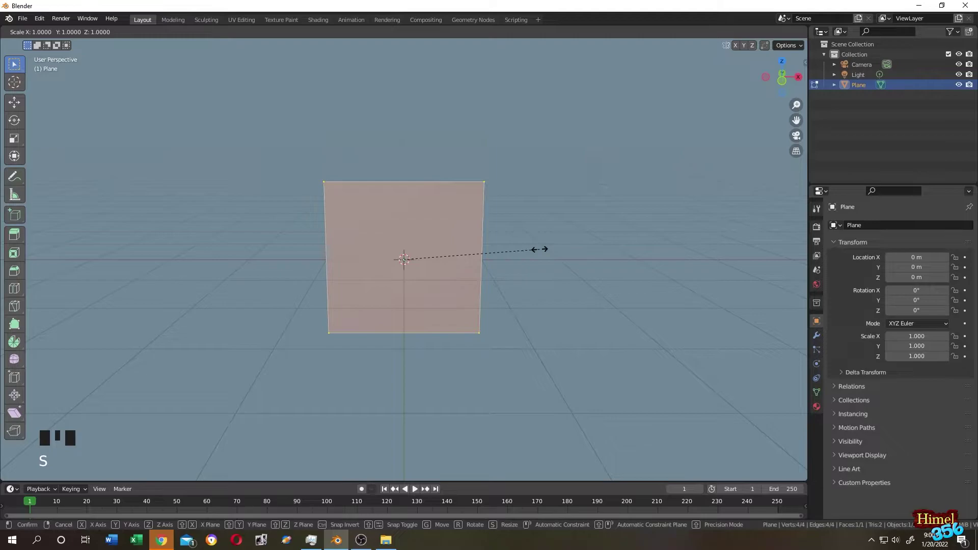
{"action": "key", "text": "x"}
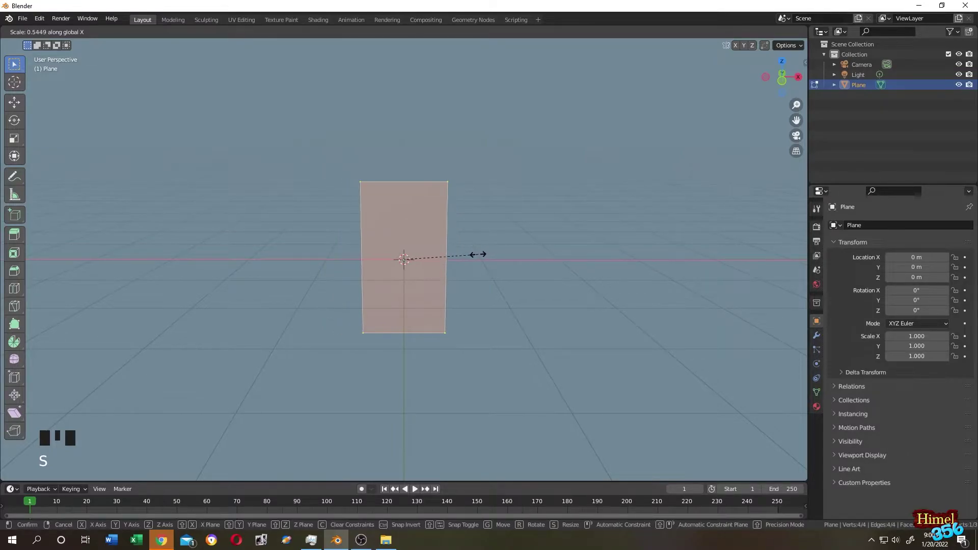
{"action": "key", "text": "Tab"}
{"action": "key", "text": "Tab"}
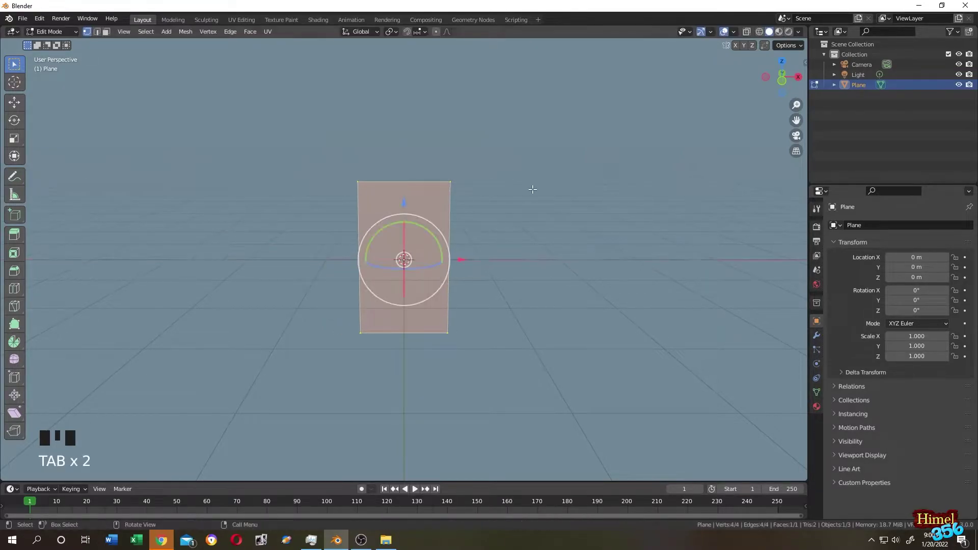
{"action": "key", "text": "Tab"}
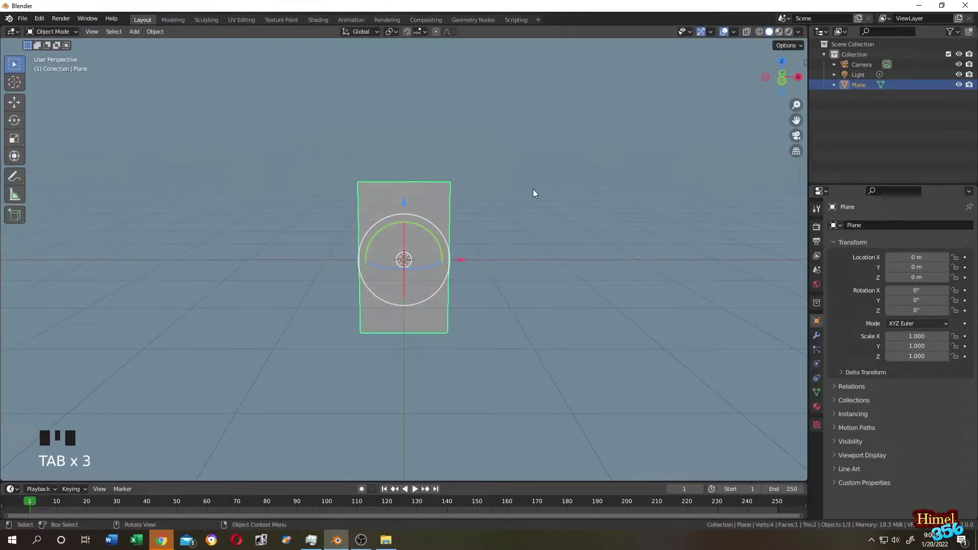
- Add a new material slot and material to the plane, renaming Material.001 to Leaf
{"action": "left_click", "coordinate": [816, 407]}
{"action": "left_click", "coordinate": [969, 227]}
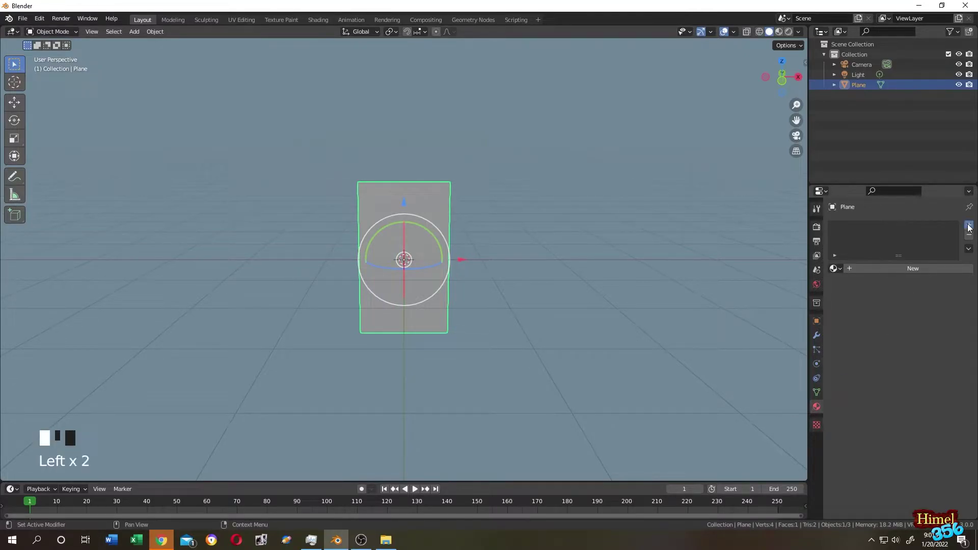
{"action": "left_click", "coordinate": [909, 269]}
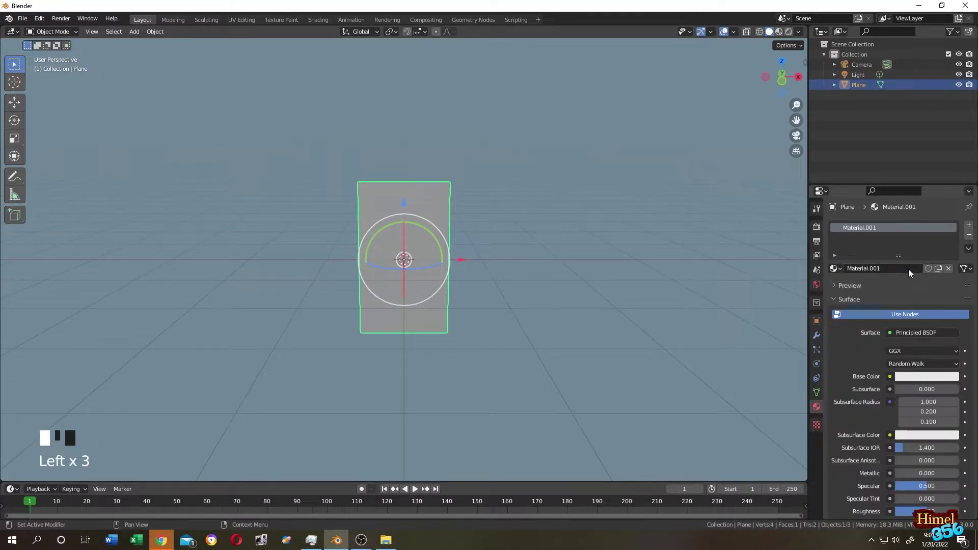
{"action": "double_click", "coordinate": [871, 229]}
{"action": "type", "text": "Leaf"}
{"action": "key", "text": "Return"}
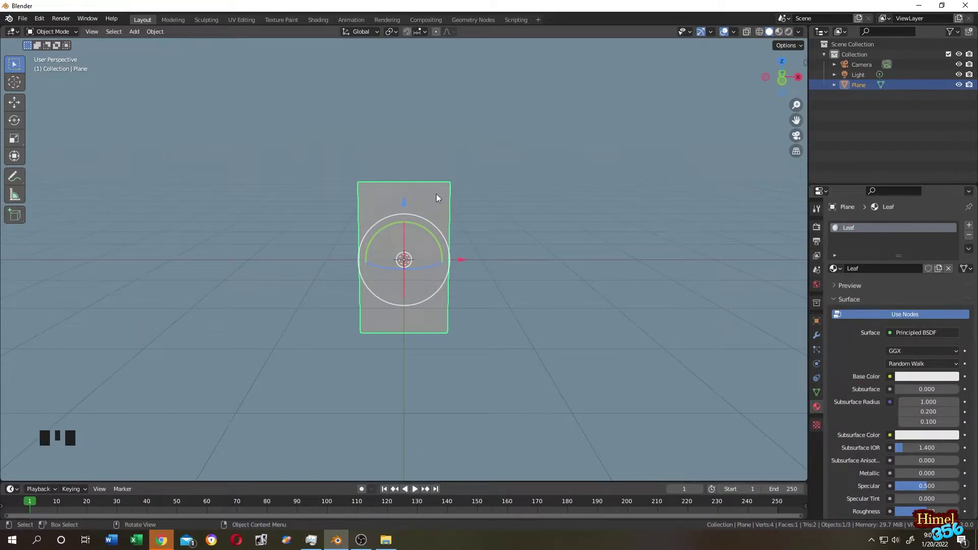
{"action": "left_click", "coordinate": [437, 198]}
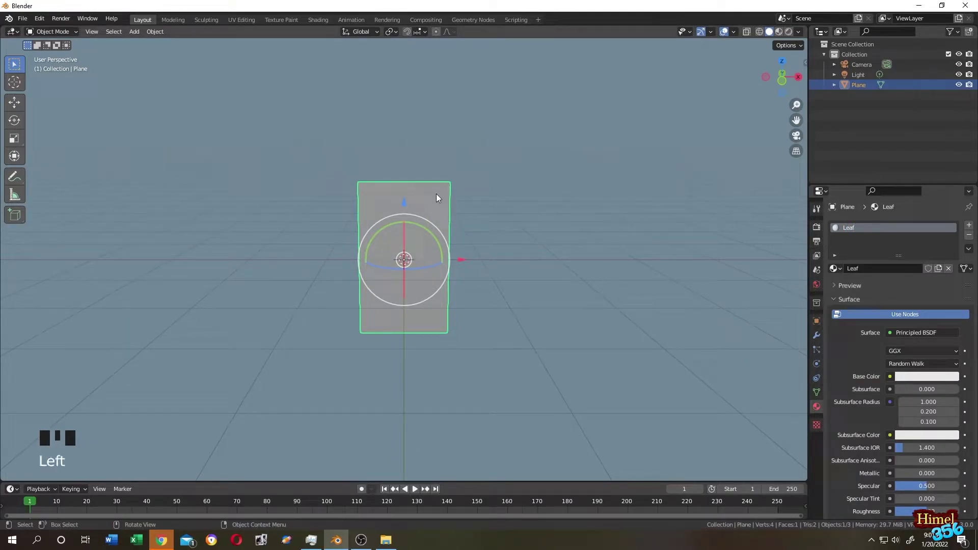
- In the Shading workspace, enlarge the node editor, shift the nodes right, and set Shader Type to Object
{"action": "left_click", "coordinate": [316, 20]}
{"action": "scroll", "coordinate": [461, 221], "scroll_direction": "up", "scroll_amount": 5}
{"action": "mouse_move", "coordinate": [441, 228]}
{"action": "middle_mouse_down"}
{"action": "mouse_move", "coordinate": [485, 210]}
{"action": "mouse_move", "coordinate": [527, 237]}
{"action": "middle_mouse_up"}
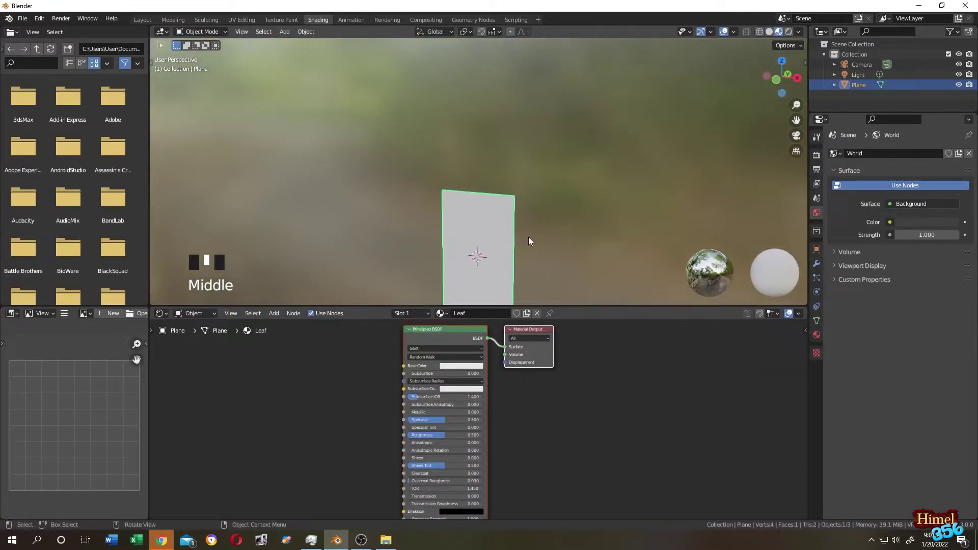
{"action": "left_click_drag", "start_coordinate": [528, 307], "coordinate": [528, 246]}
{"action": "left_click_drag", "start_coordinate": [350, 276], "coordinate": [533, 423]}
{"action": "left_click_drag", "start_coordinate": [451, 302], "coordinate": [478, 292]}
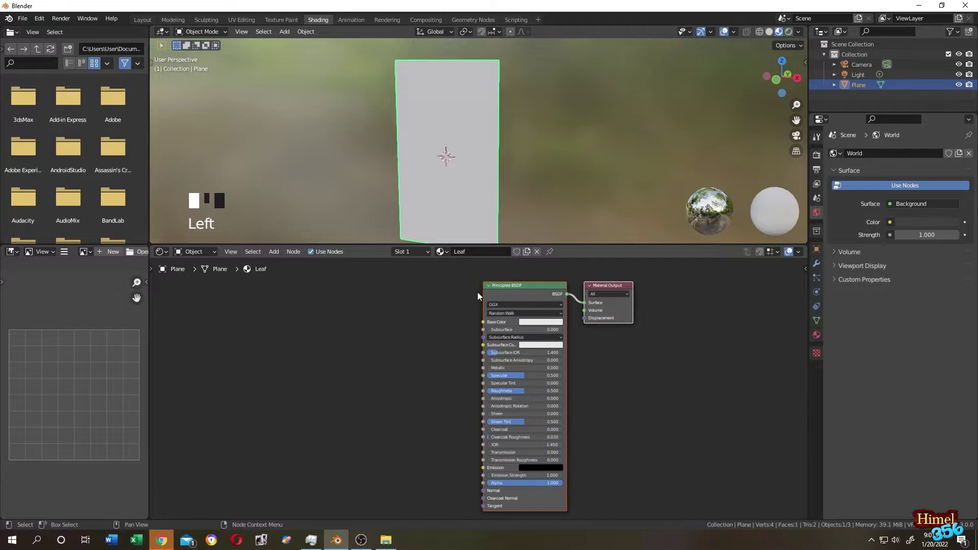
{"action": "left_click", "coordinate": [213, 253]}
{"action": "left_click", "coordinate": [206, 264]}
- Add an Image Texture node via search 'image' and place it beside the Principled BSDF
{"action": "left_click", "coordinate": [817, 334]}
{"action": "double_click", "coordinate": [852, 156]}
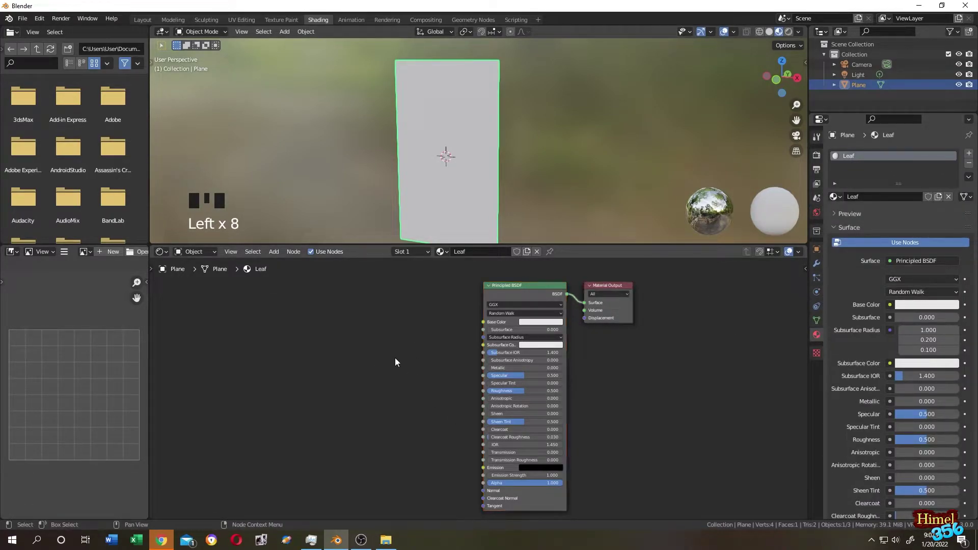
{"action": "left_click", "coordinate": [274, 251]}
{"action": "left_click", "coordinate": [294, 267]}
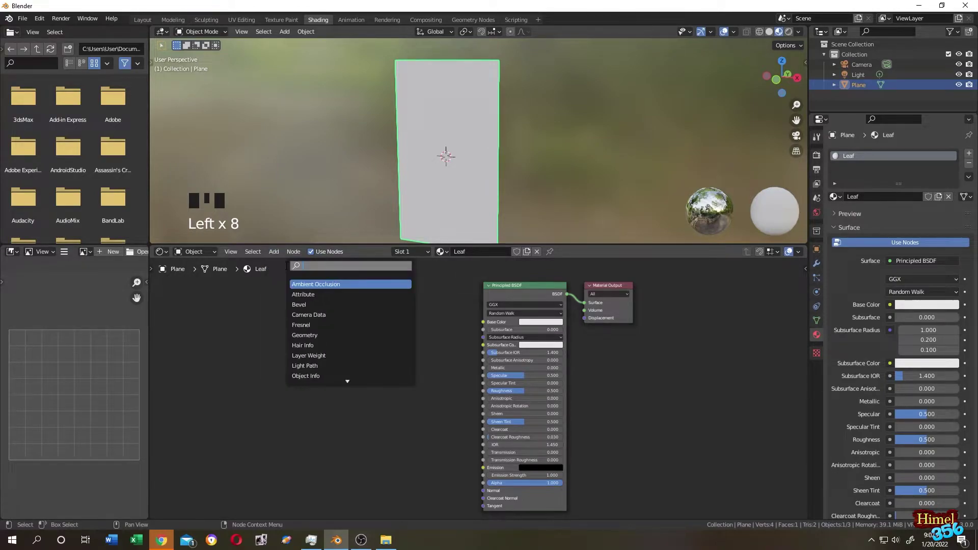
{"action": "type", "text": "image"}
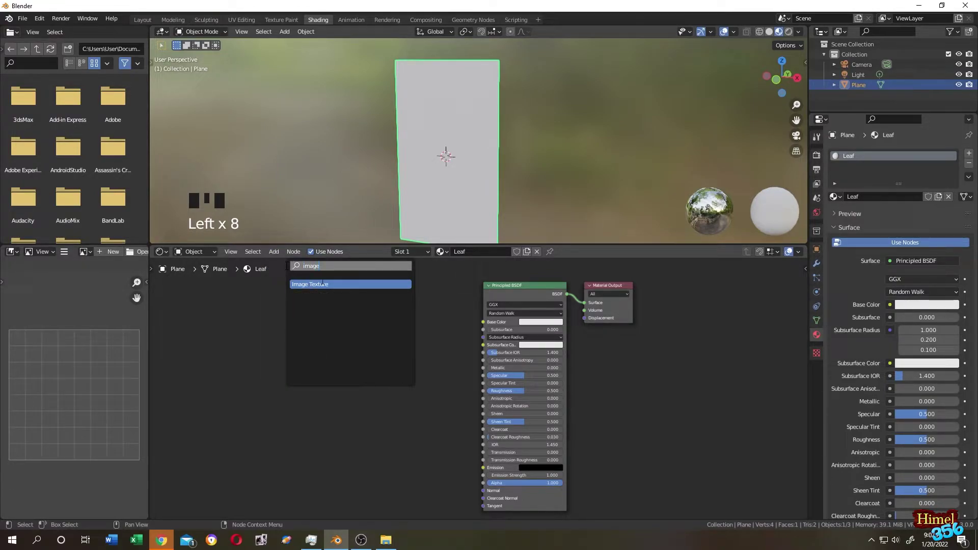
{"action": "left_click", "coordinate": [324, 285]}
{"action": "left_click", "coordinate": [391, 324]}
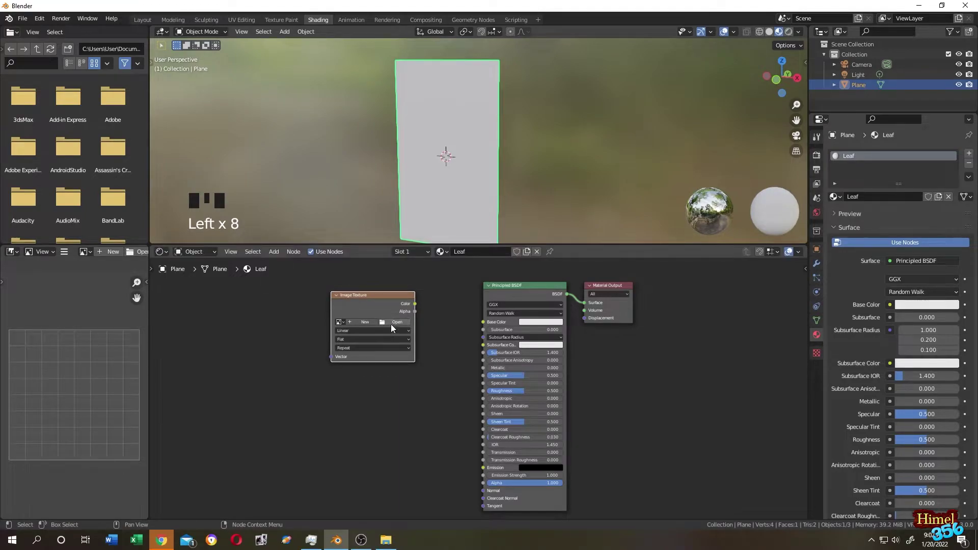
- Load tutorialpng.png from the Tree_Leaf folder into the Image Texture node
{"action": "left_click", "coordinate": [390, 323]}
{"action": "scroll", "coordinate": [271, 374], "scroll_direction": "down", "scroll_amount": 2}
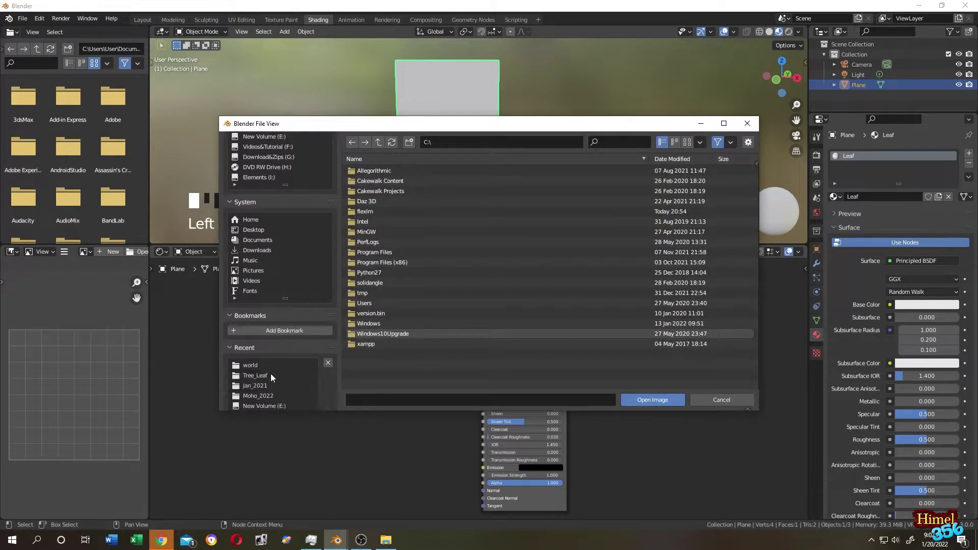
{"action": "left_click", "coordinate": [266, 375]}
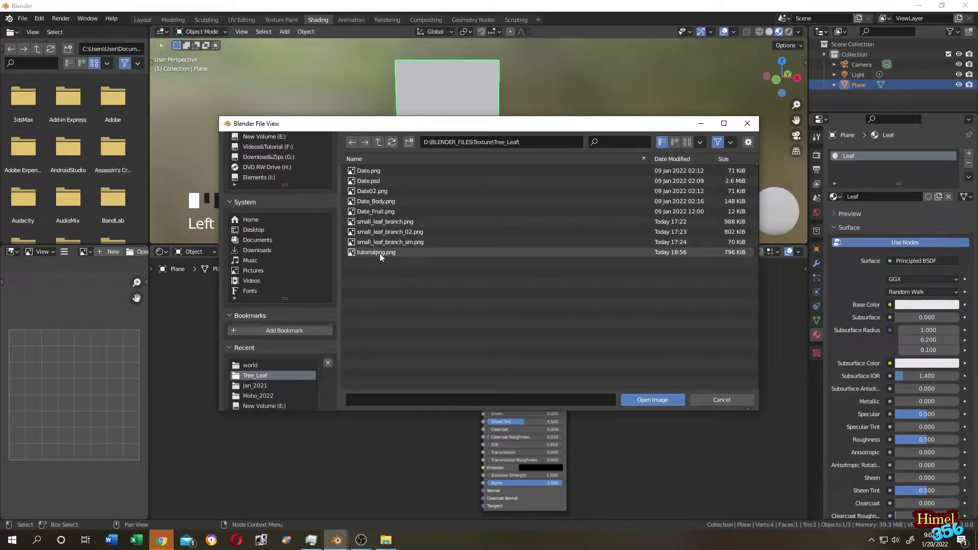
{"action": "left_click", "coordinate": [380, 253]}
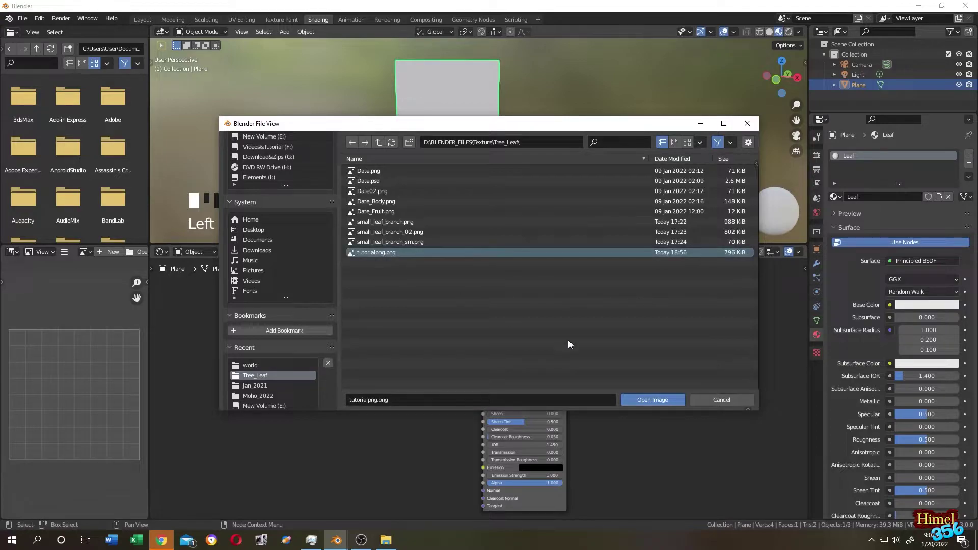
{"action": "left_click", "coordinate": [647, 399]}
- Link the image's Color to Base Color and its Alpha to the BSDF Alpha
{"action": "scroll", "coordinate": [401, 302], "scroll_direction": "up", "scroll_amount": 3}
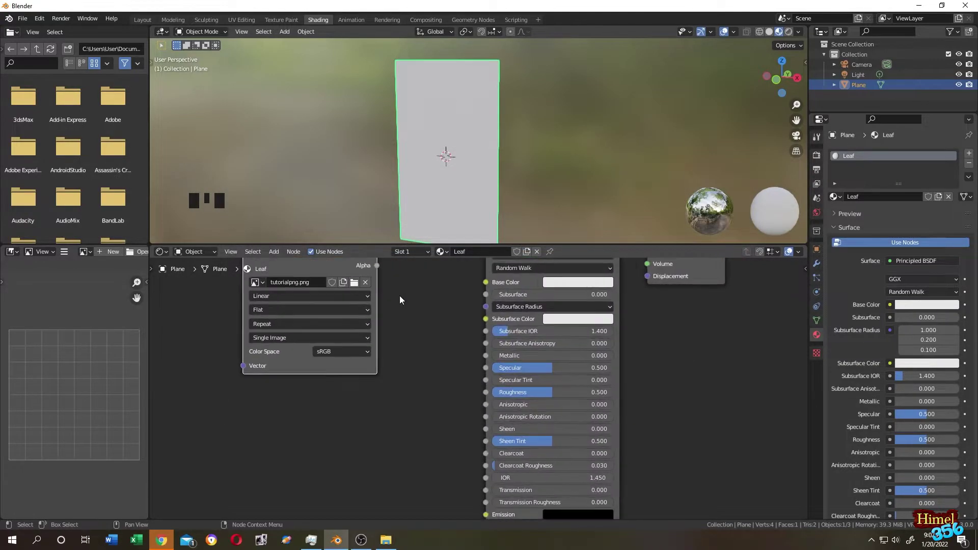
{"action": "middle_click_drag", "start_coordinate": [400, 300], "coordinate": [411, 352]}
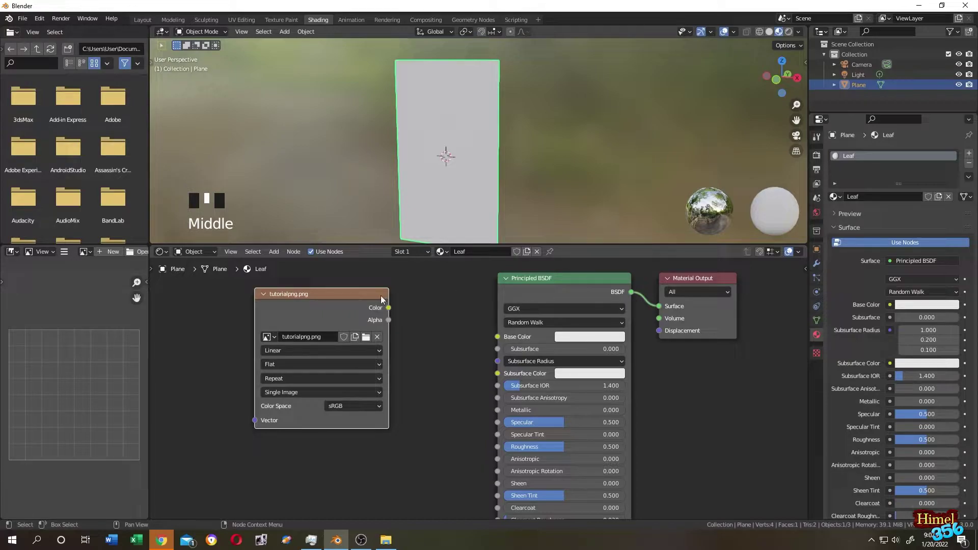
{"action": "left_click_drag", "start_coordinate": [388, 308], "coordinate": [497, 337]}
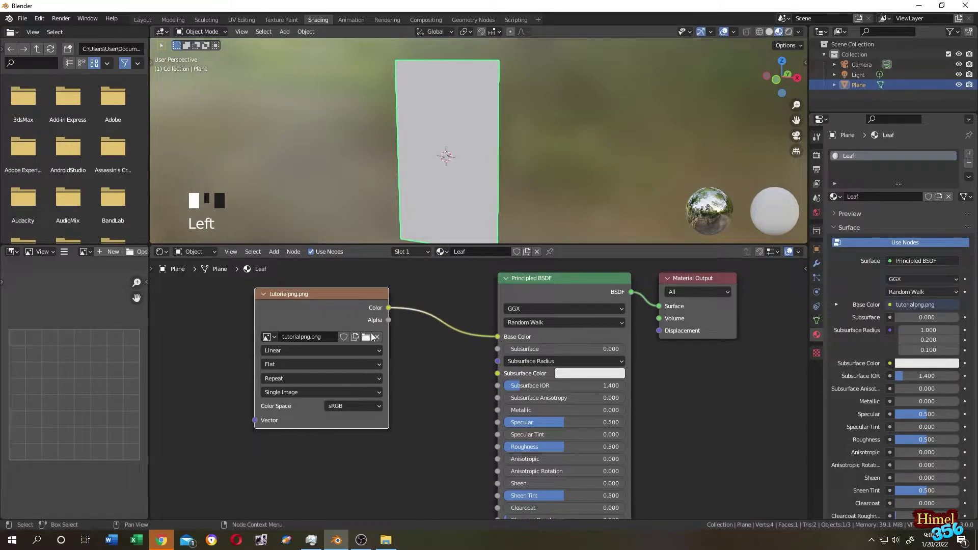
{"action": "scroll", "coordinate": [481, 406], "scroll_direction": "down", "scroll_amount": 1}
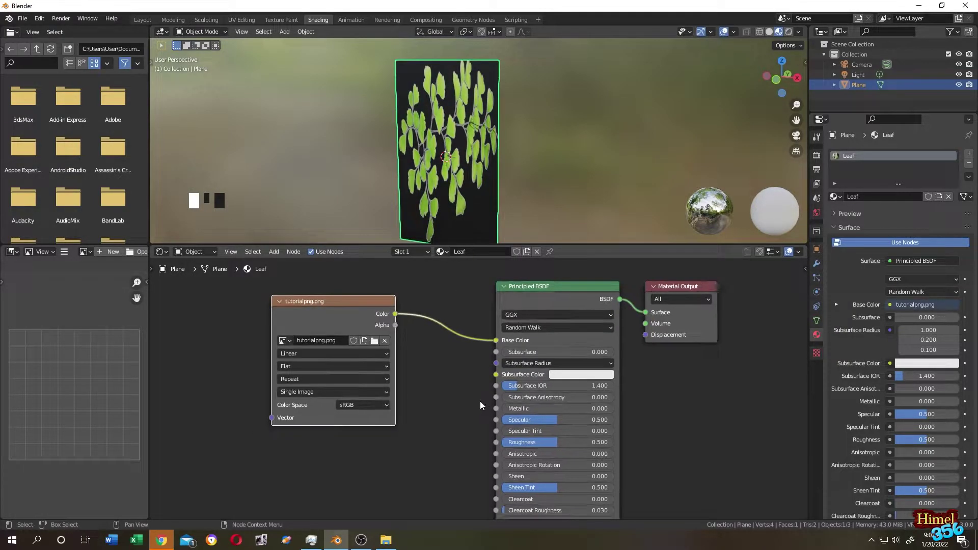
{"action": "scroll", "coordinate": [474, 415], "scroll_direction": "down", "scroll_amount": 1}
{"action": "middle_click_drag", "start_coordinate": [463, 428], "coordinate": [460, 377]}
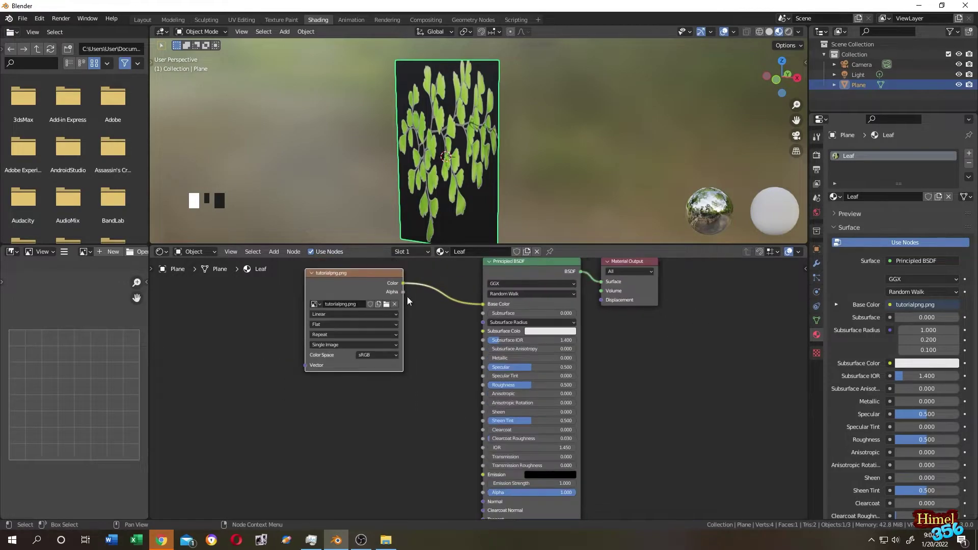
{"action": "left_click_drag", "start_coordinate": [404, 294], "coordinate": [483, 493]}
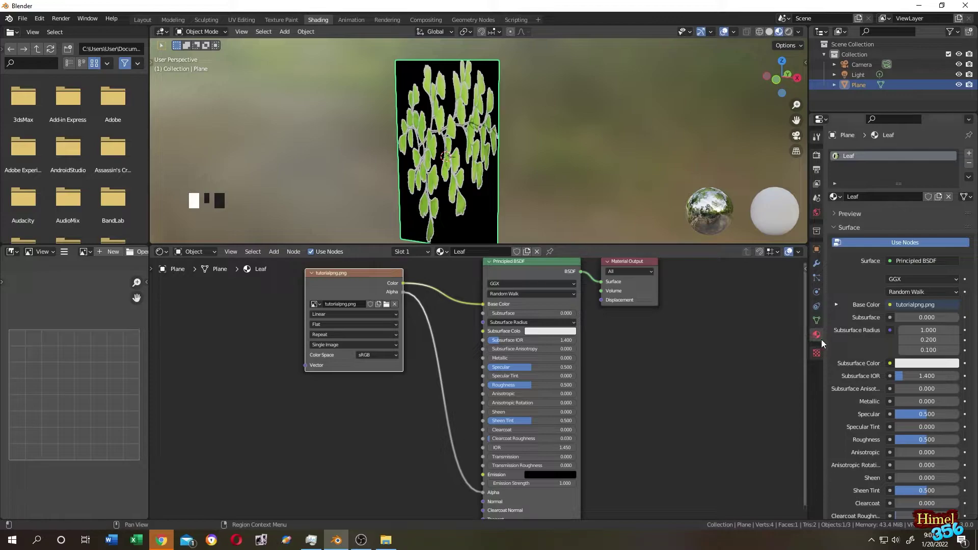
- Set the Leaf material's Blend Mode to Alpha Clip and orbit to check the transparent background
{"action": "scroll", "coordinate": [848, 328], "scroll_direction": "down", "scroll_amount": 12}
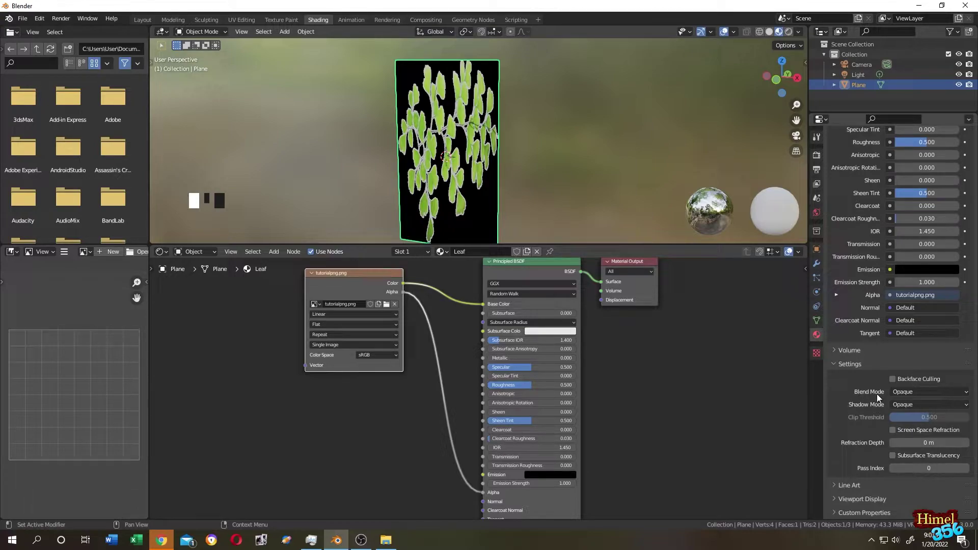
{"action": "left_click", "coordinate": [906, 391]}
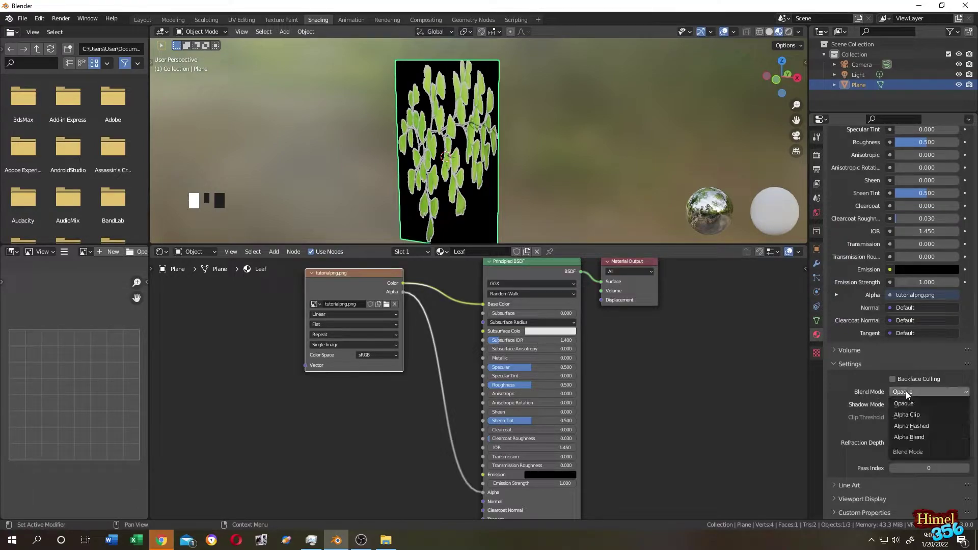
{"action": "left_click", "coordinate": [911, 418]}
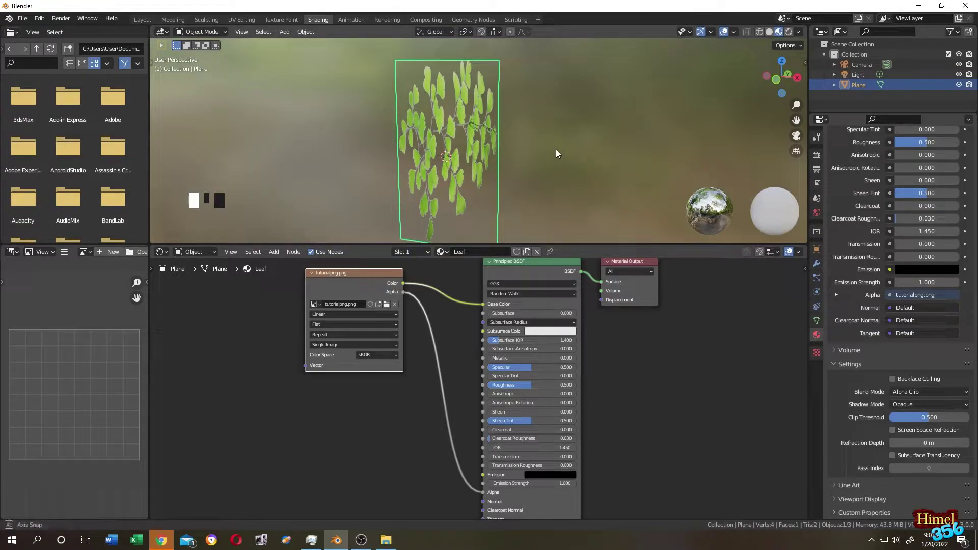
{"action": "middle_click_drag", "start_coordinate": [556, 151], "coordinate": [536, 167]}
{"action": "scroll", "coordinate": [484, 162], "scroll_direction": "down", "scroll_amount": 2}
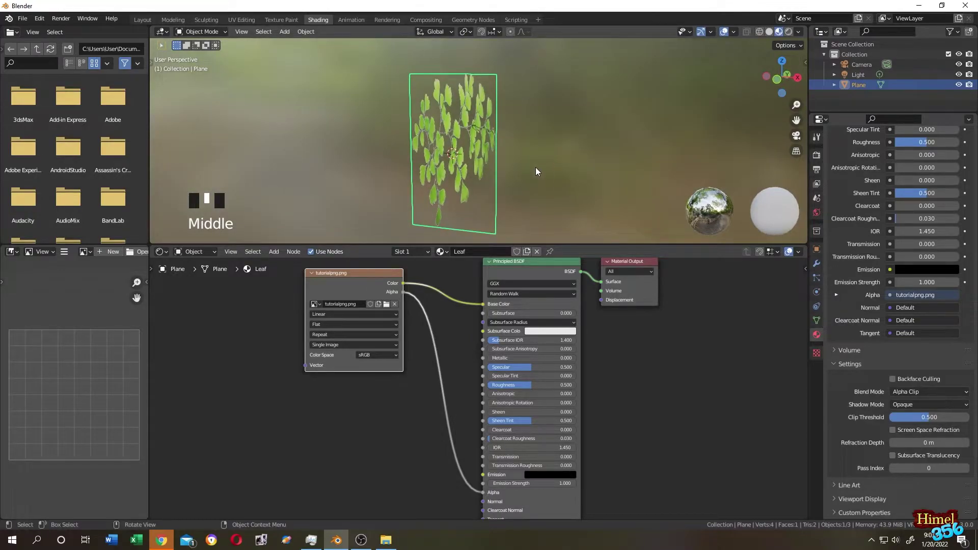
{"action": "left_click", "coordinate": [467, 119]}
- In UV Editing, switch to face select mode and select the plane's face
{"action": "left_click", "coordinate": [238, 20]}
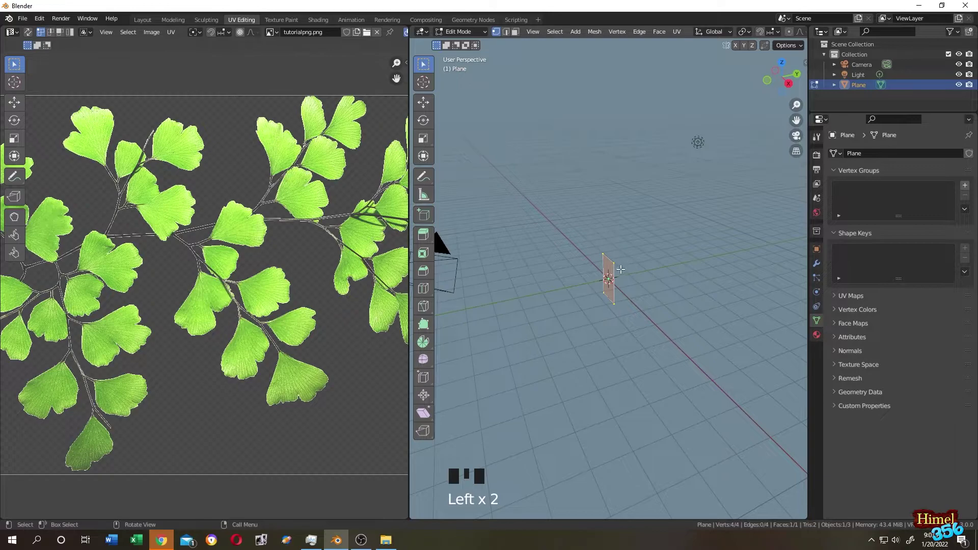
{"action": "scroll", "coordinate": [608, 280], "scroll_direction": "up", "scroll_amount": 9}
{"action": "middle_click_drag", "start_coordinate": [603, 277], "coordinate": [635, 244]}
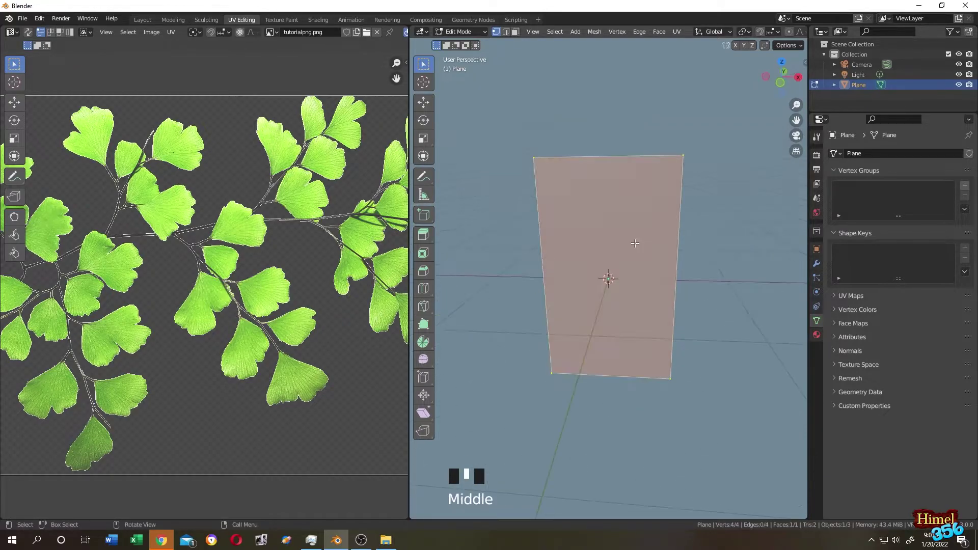
{"action": "key", "text": "3"}
{"action": "left_click", "coordinate": [751, 231]}
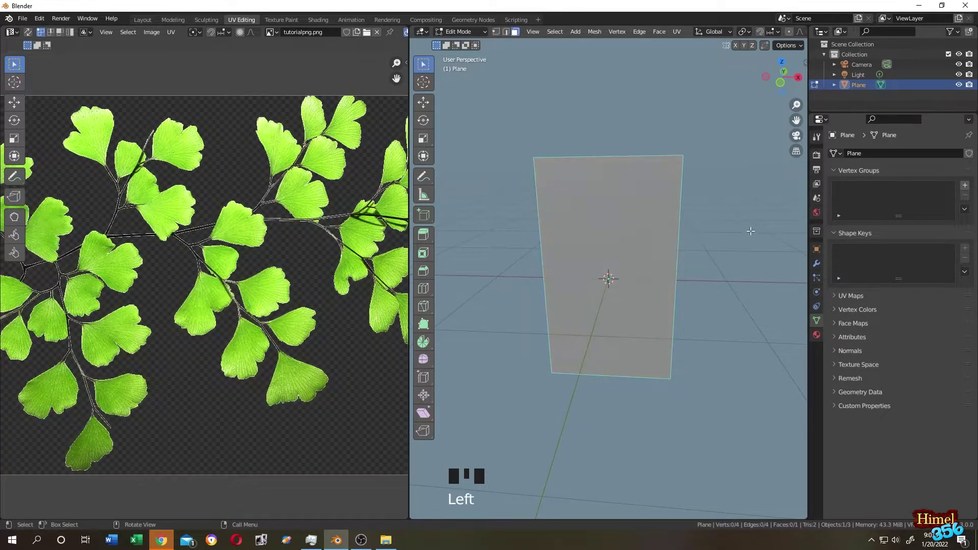
{"action": "left_click", "coordinate": [626, 208]}
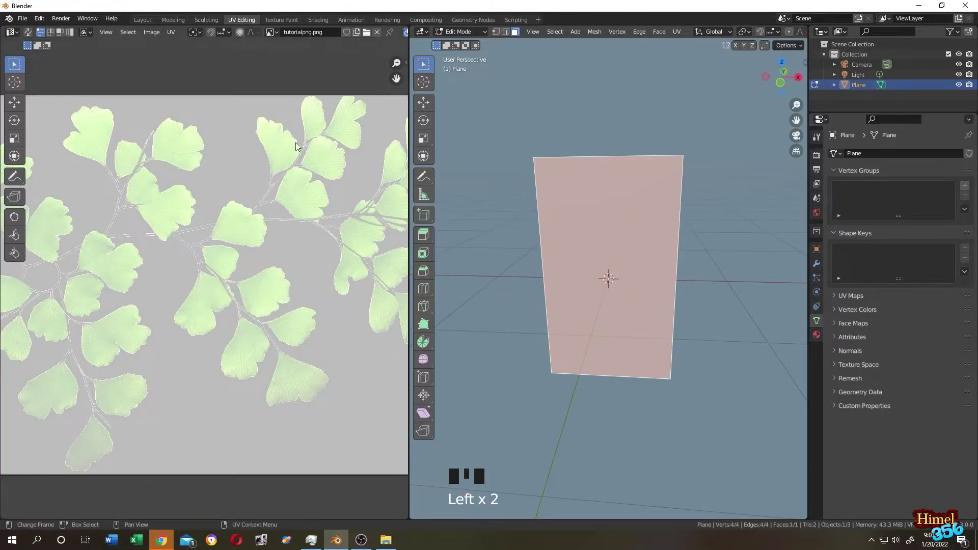
{"action": "scroll", "coordinate": [222, 138], "scroll_direction": "down", "scroll_amount": 6}
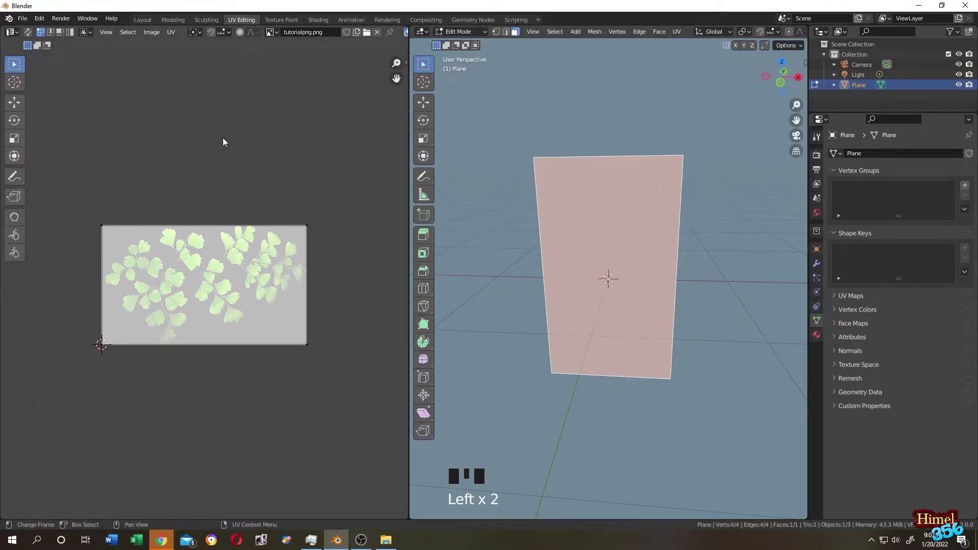
- Select the face's UVs, preview the material, and rotate the UV island about -78°
{"action": "key", "text": "a"}
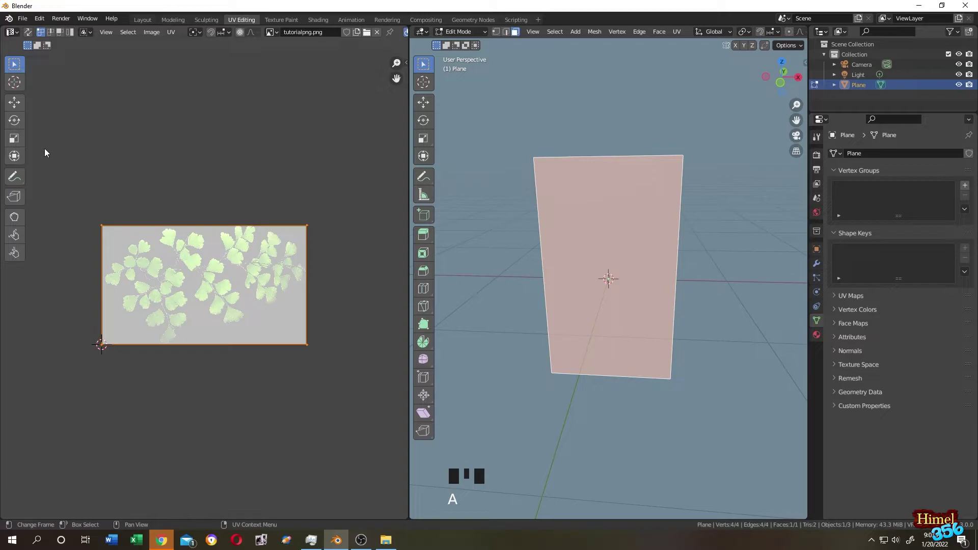
{"action": "left_click_drag", "start_coordinate": [45, 148], "coordinate": [387, 442]}
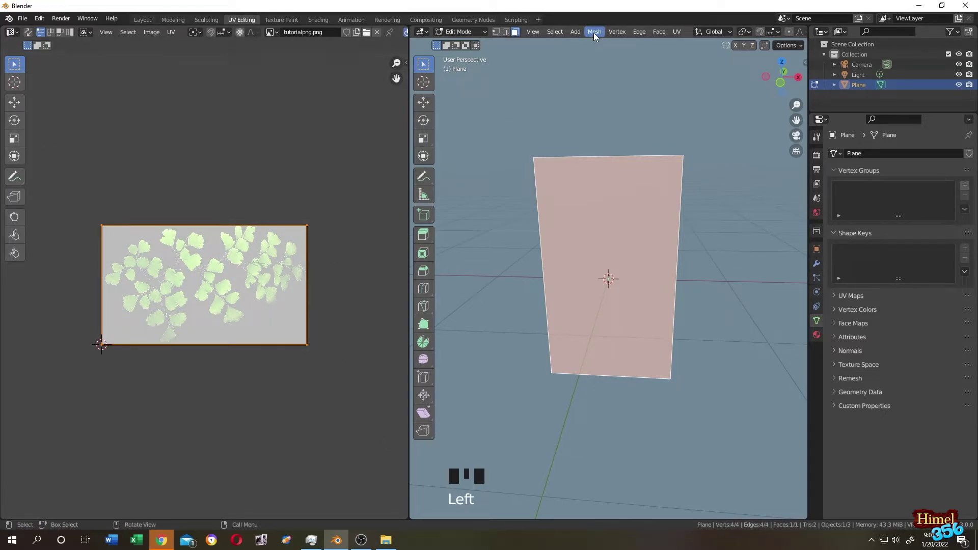
{"action": "scroll", "coordinate": [594, 33], "scroll_direction": "down", "scroll_amount": 5}
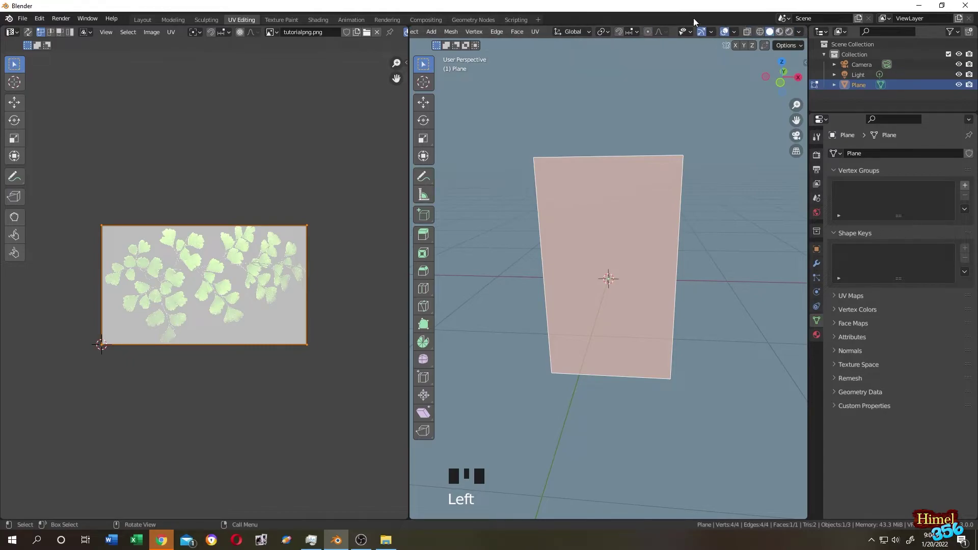
{"action": "left_click", "coordinate": [780, 32]}
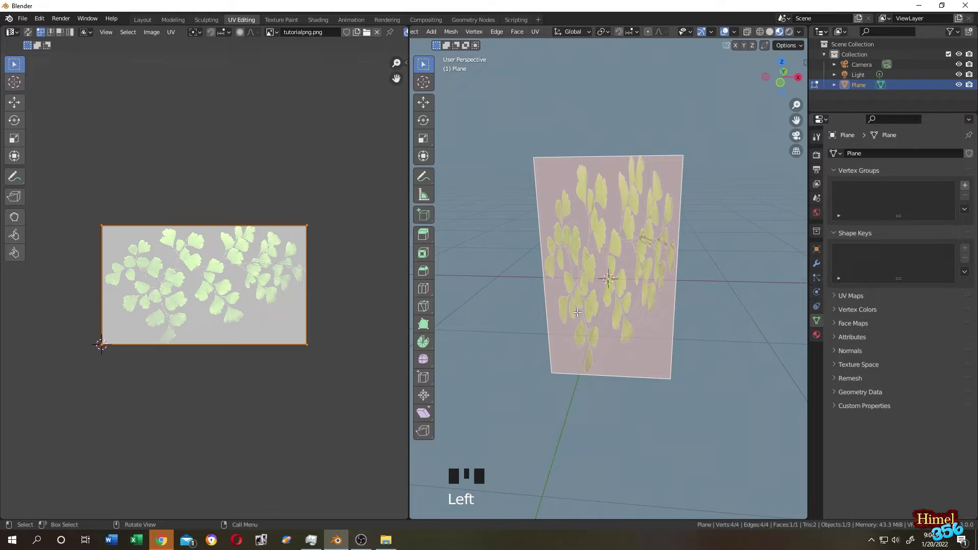
{"action": "left_click_drag", "start_coordinate": [42, 149], "coordinate": [385, 403]}
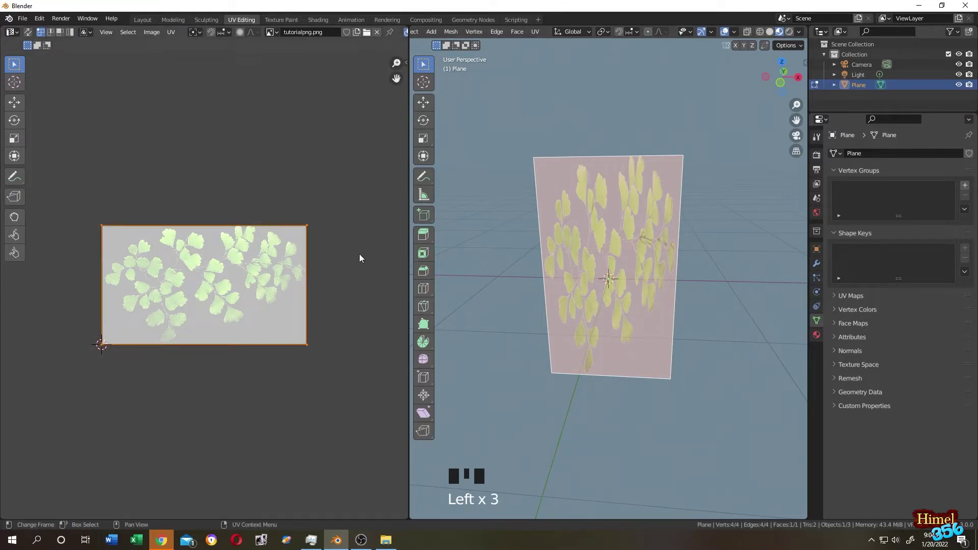
{"action": "key", "text": "r"}
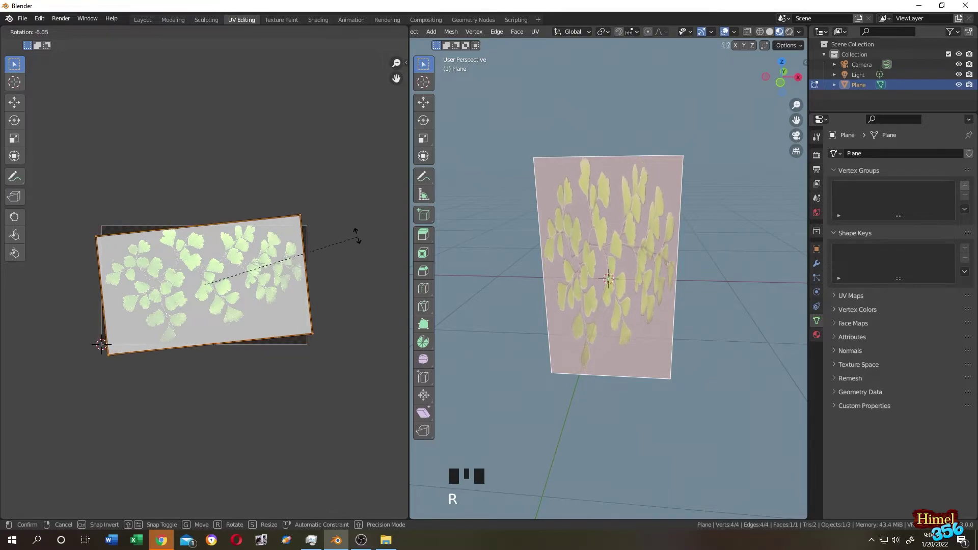
{"action": "left_click", "coordinate": [206, 139]}
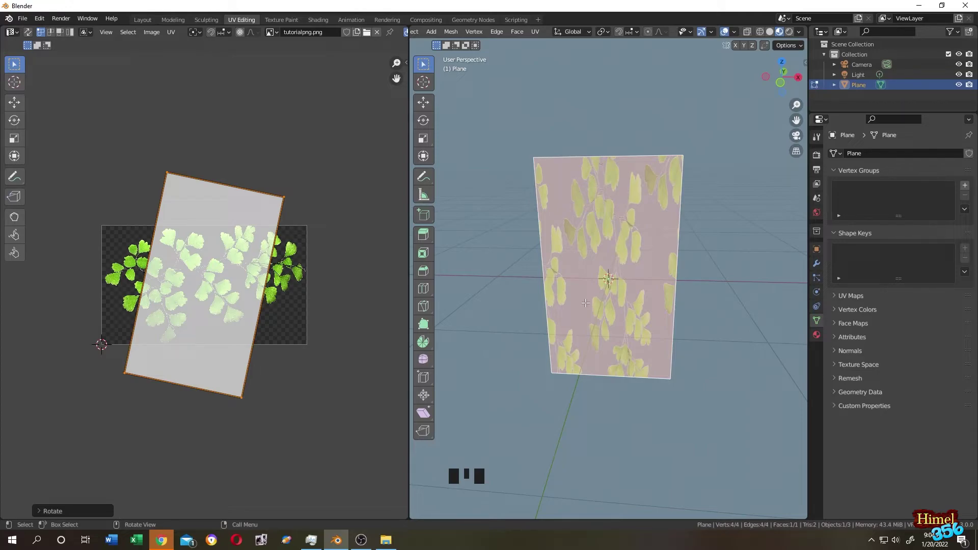
- Set the Image Texture node's extension from Repeat to Clip in the Shading workspace
{"action": "left_click", "coordinate": [322, 19]}
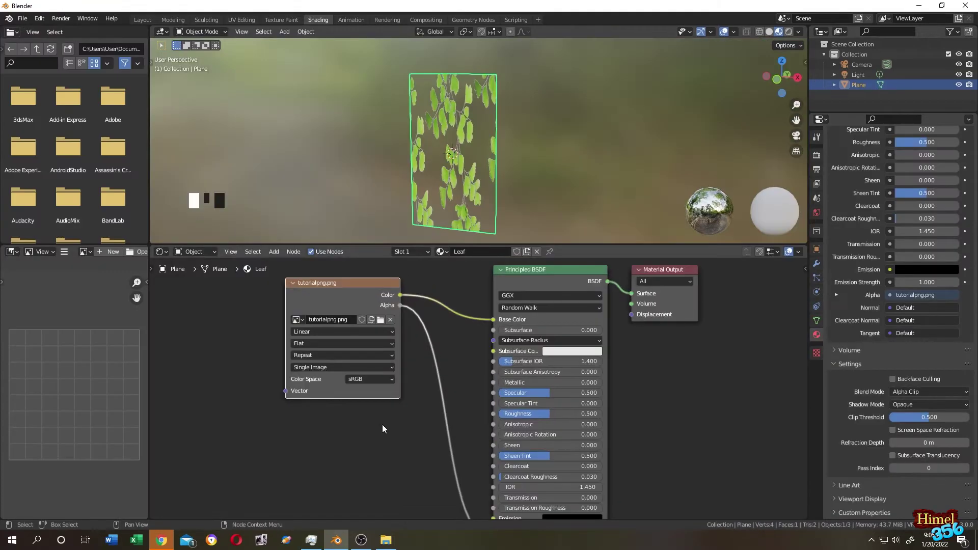
{"action": "left_click", "coordinate": [310, 354]}
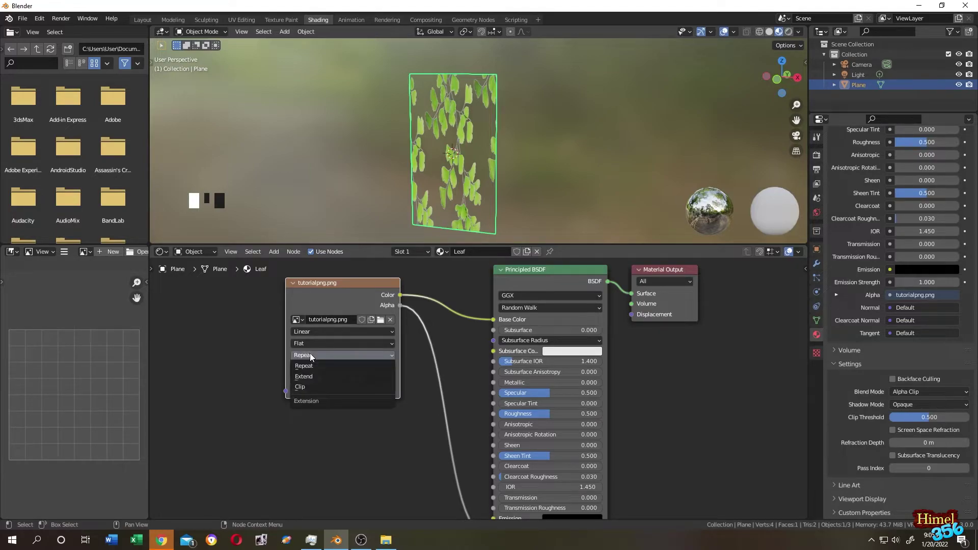
{"action": "left_click", "coordinate": [309, 385]}
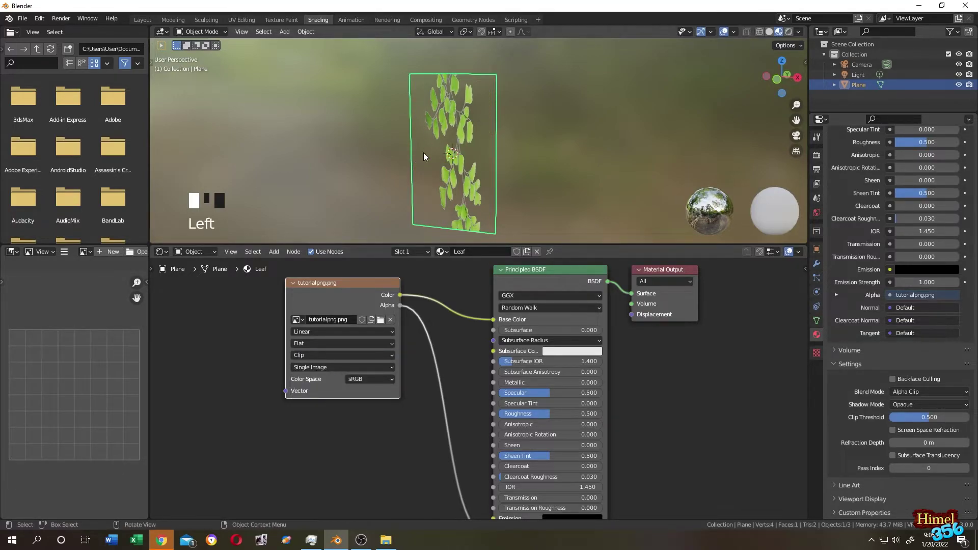
- Box-select the whole UV island and rotate it upright
{"action": "left_click", "coordinate": [242, 20]}
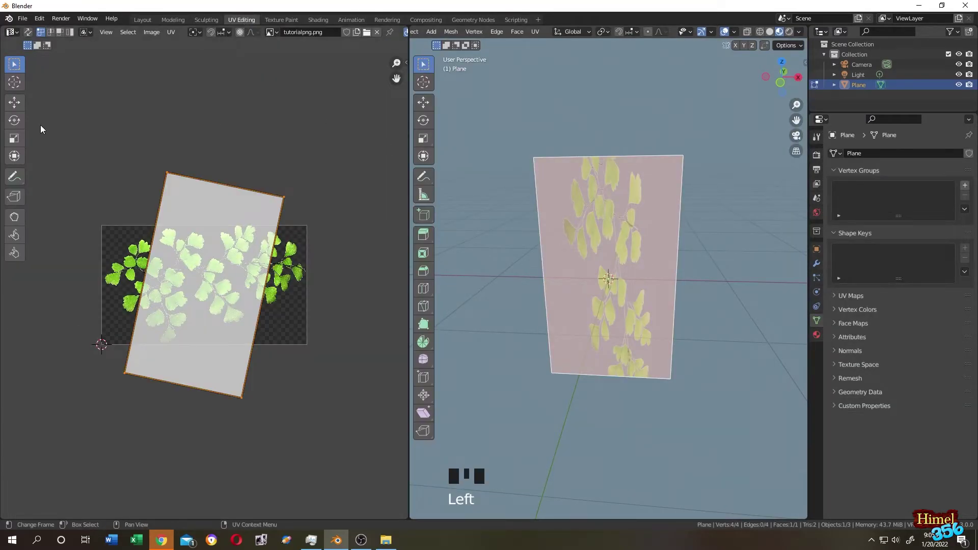
{"action": "left_click_drag", "start_coordinate": [41, 129], "coordinate": [345, 469]}
{"action": "key", "text": "r"}
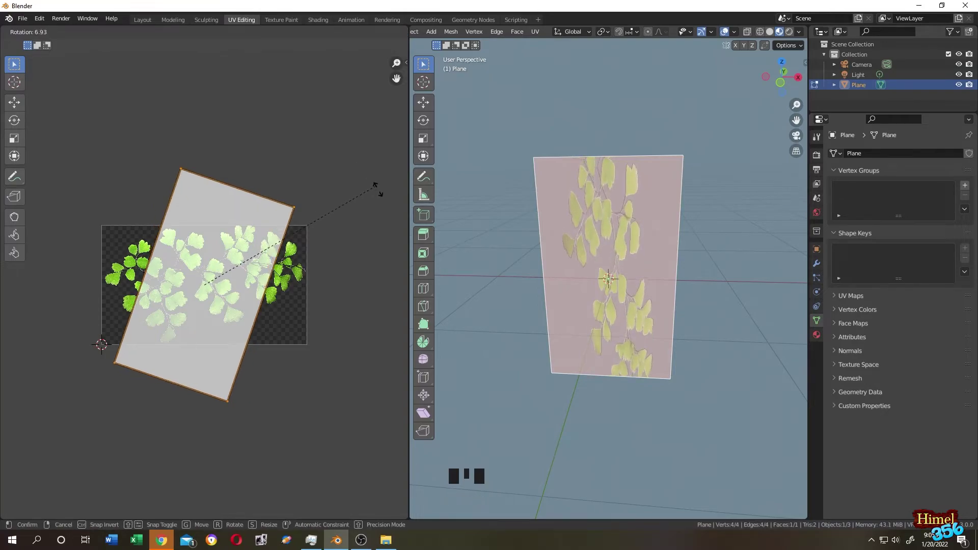
{"action": "left_click", "coordinate": [72, 454]}
- Scale the UV island along Y then X so it fits the leaf image
{"action": "key", "text": "s"}
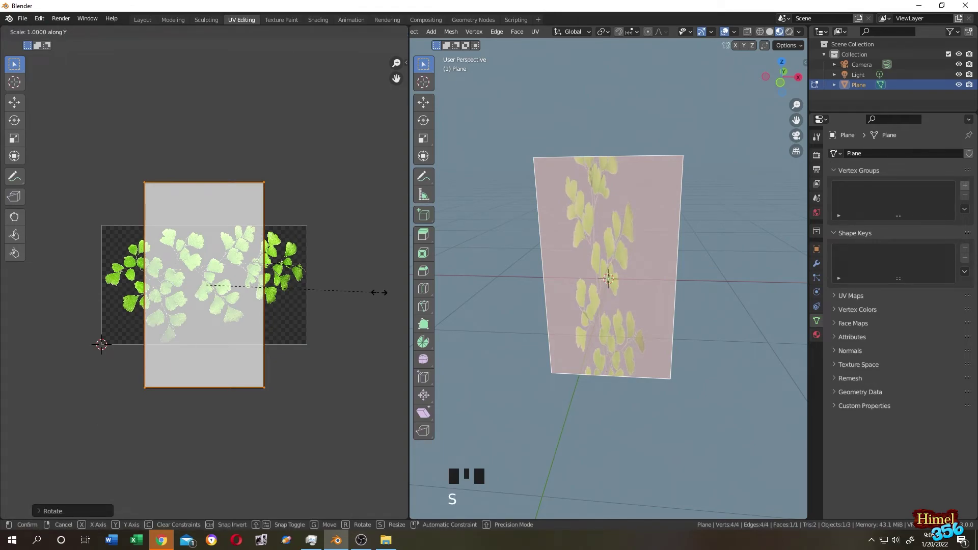
{"action": "key", "text": "y"}
{"action": "left_click", "coordinate": [347, 273]}
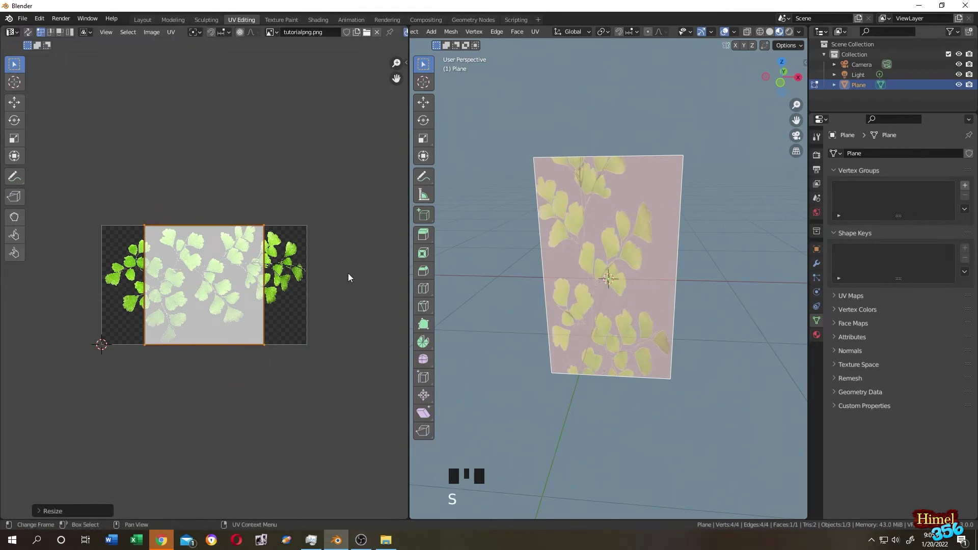
{"action": "key", "text": "s"}
{"action": "key", "text": "x"}
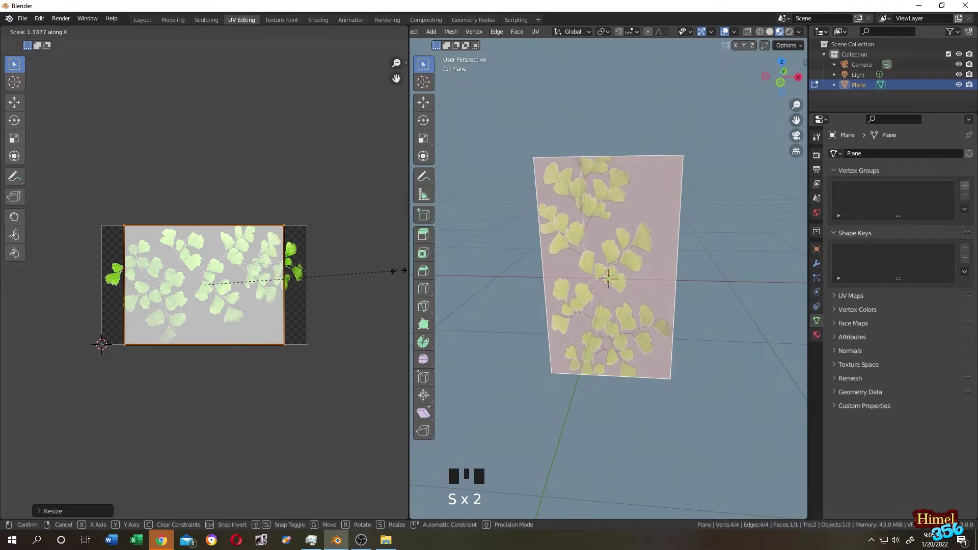
{"action": "left_click", "coordinate": [44, 273]}
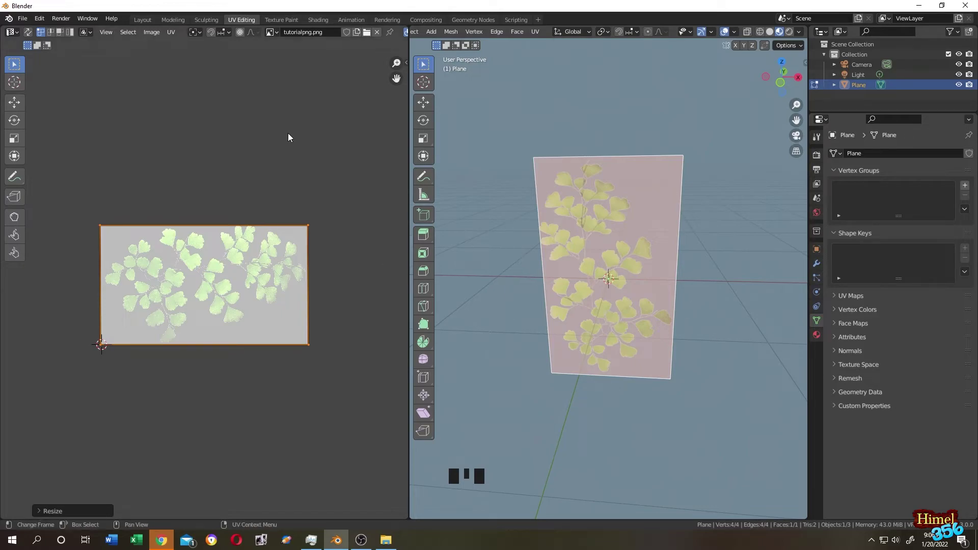
{"action": "key", "text": "s"}
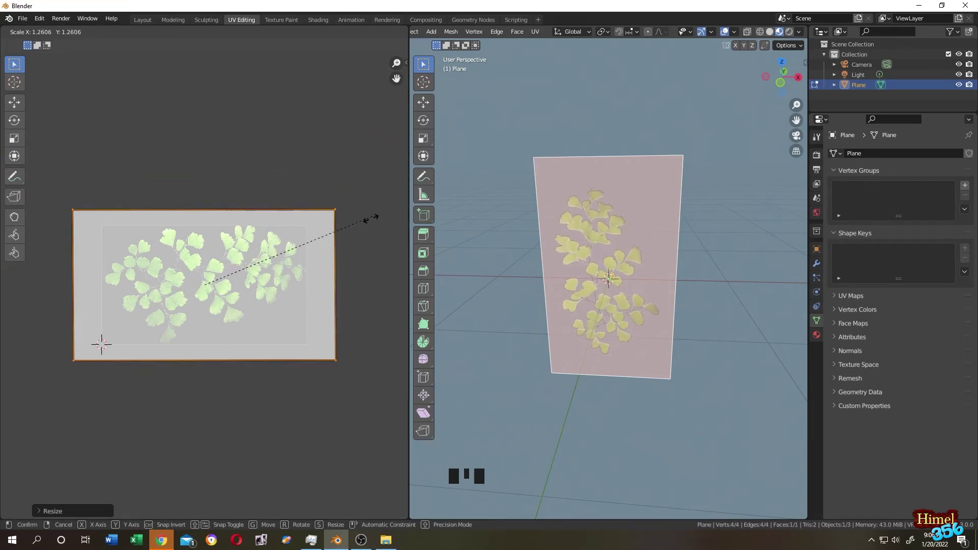
{"action": "key", "text": "Escape"}
- In Rendered shading, move the point light upward in top view and set its power to 5000 W
{"action": "left_click", "coordinate": [143, 20]}
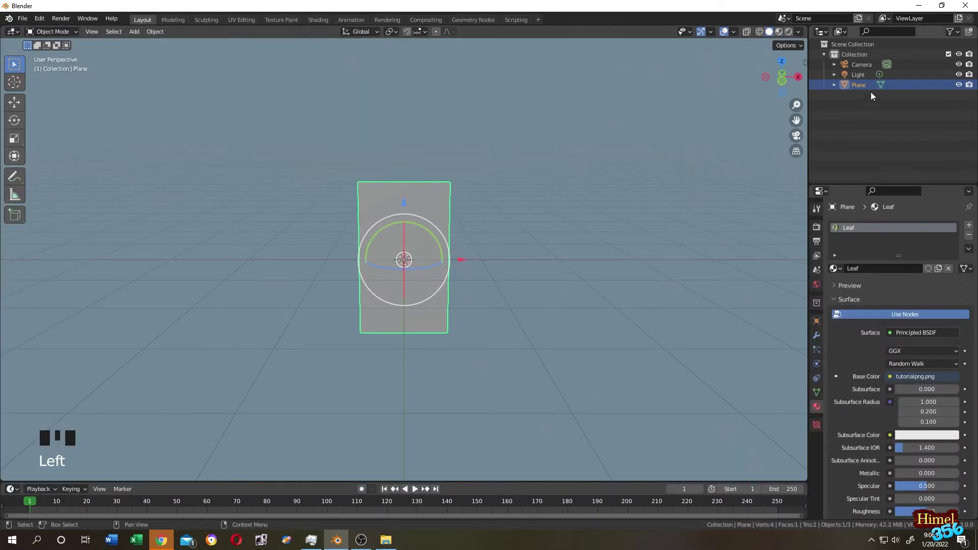
{"action": "left_click", "coordinate": [788, 32]}
{"action": "scroll", "coordinate": [611, 238], "scroll_direction": "down", "scroll_amount": 10}
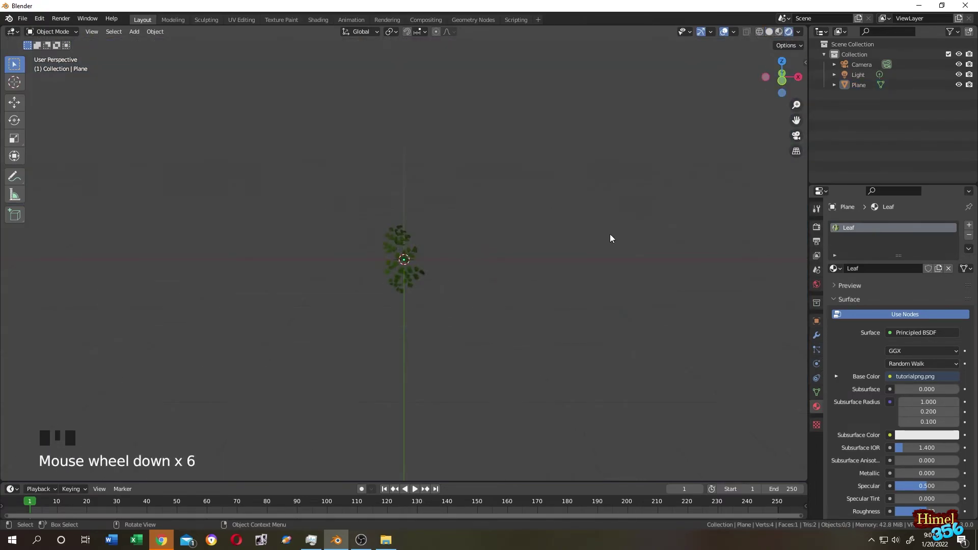
{"action": "left_click", "coordinate": [479, 150]}
{"action": "scroll", "coordinate": [578, 180], "scroll_direction": "down", "scroll_amount": 4}
{"action": "key", "text": "KP_7"}
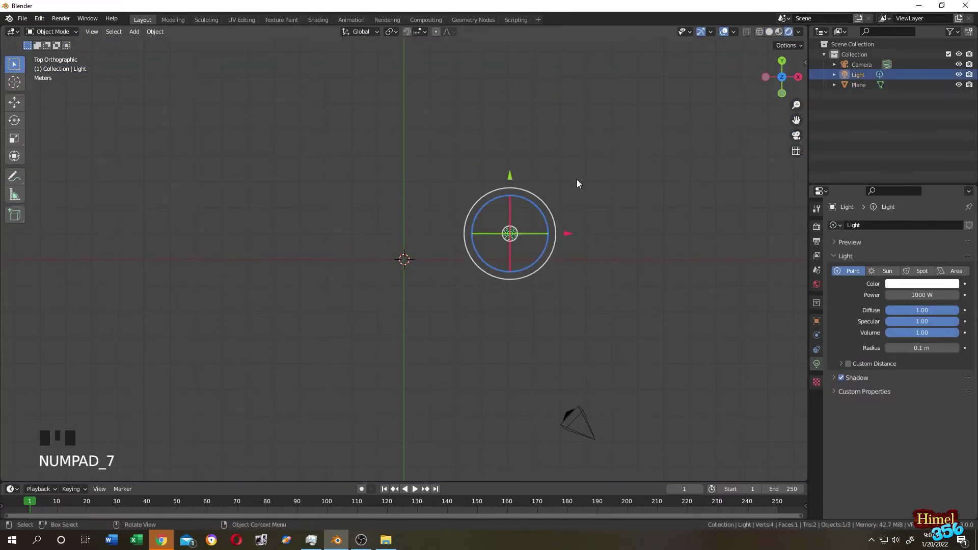
{"action": "left_click_drag", "start_coordinate": [510, 175], "coordinate": [510, 140]}
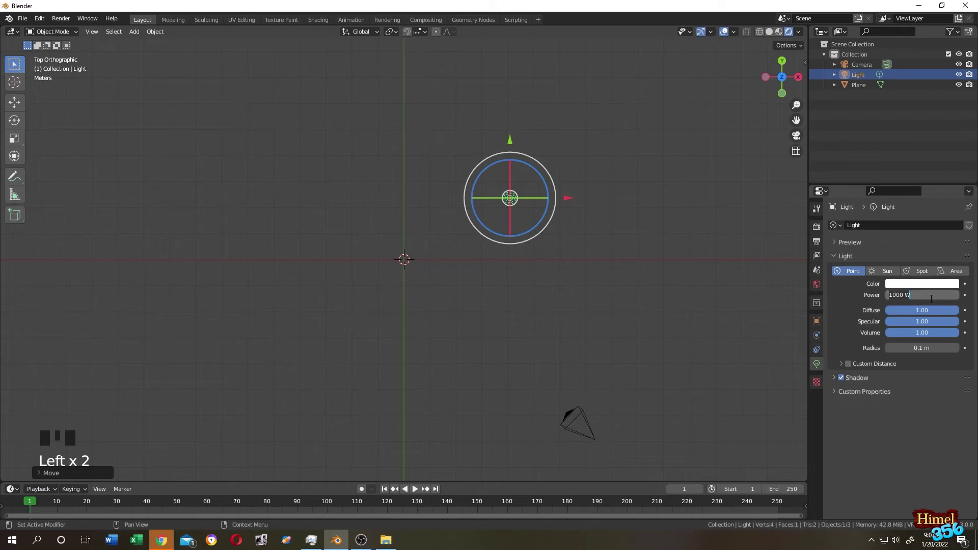
{"action": "type", "text": "5000"}
{"action": "key", "text": "Return"}
- Duplicate the light twice, placing one copy left of the plane and one below it
{"action": "key", "text": "shift+d"}
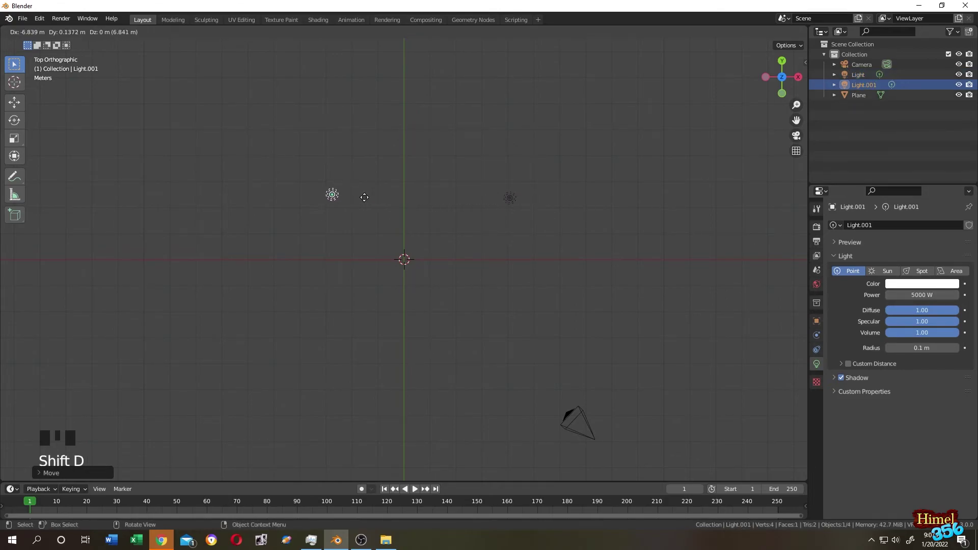
{"action": "left_click", "coordinate": [364, 200]}
{"action": "key", "text": "shift+d"}
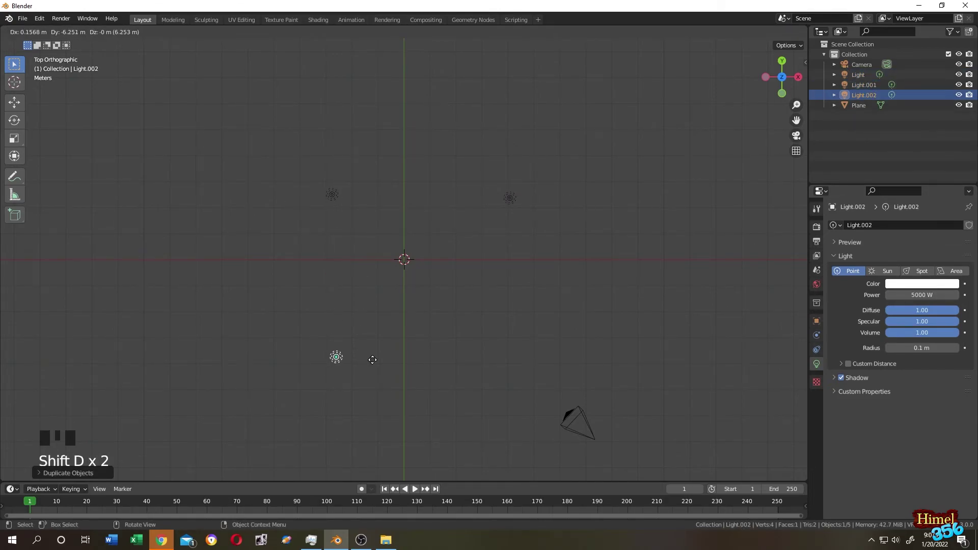
{"action": "left_click", "coordinate": [414, 368]}
{"action": "middle_click_drag", "start_coordinate": [414, 368], "coordinate": [421, 160]}
{"action": "scroll", "coordinate": [436, 206], "scroll_direction": "up", "scroll_amount": 3}
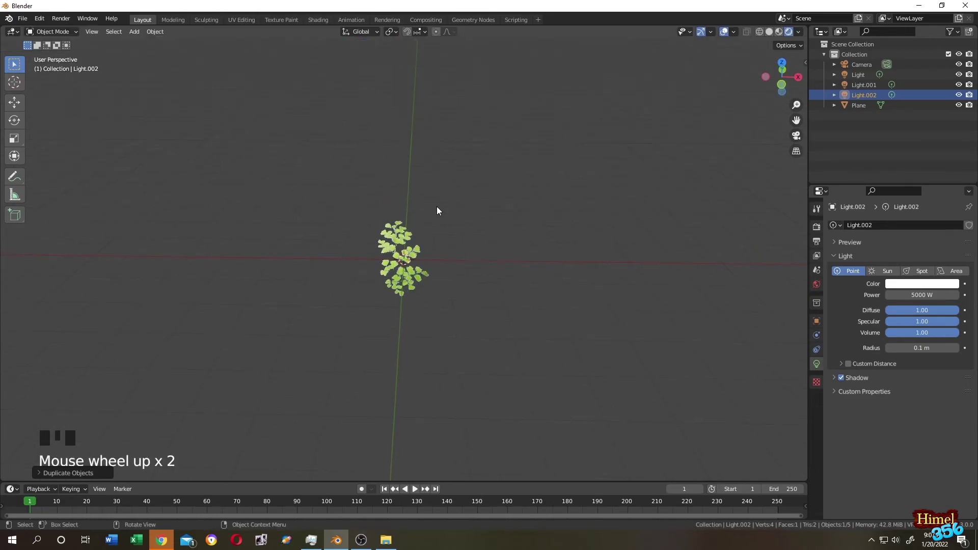
- Preview the fern in Cycles from several orbit angles, then switch the render engine back to Eevee
{"action": "left_click", "coordinate": [815, 227]}
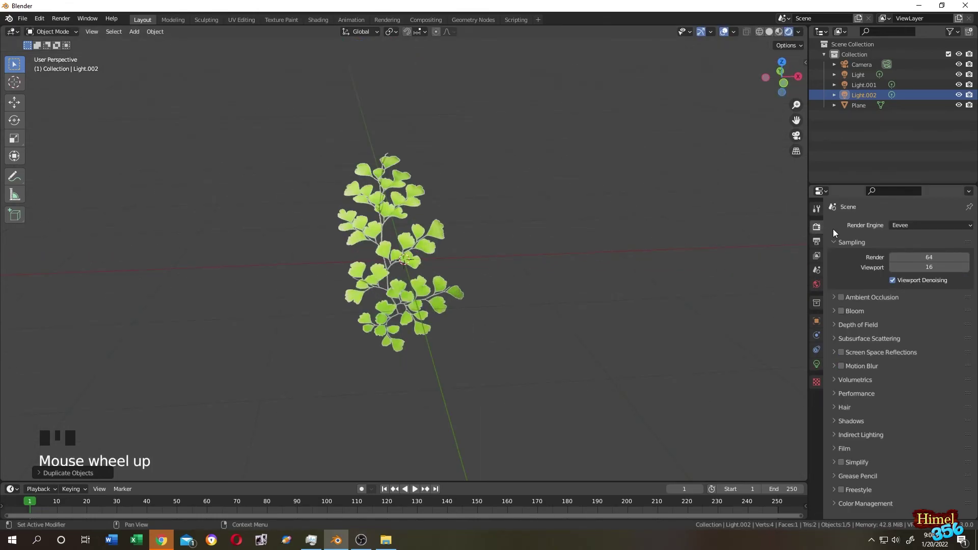
{"action": "left_click", "coordinate": [903, 226]}
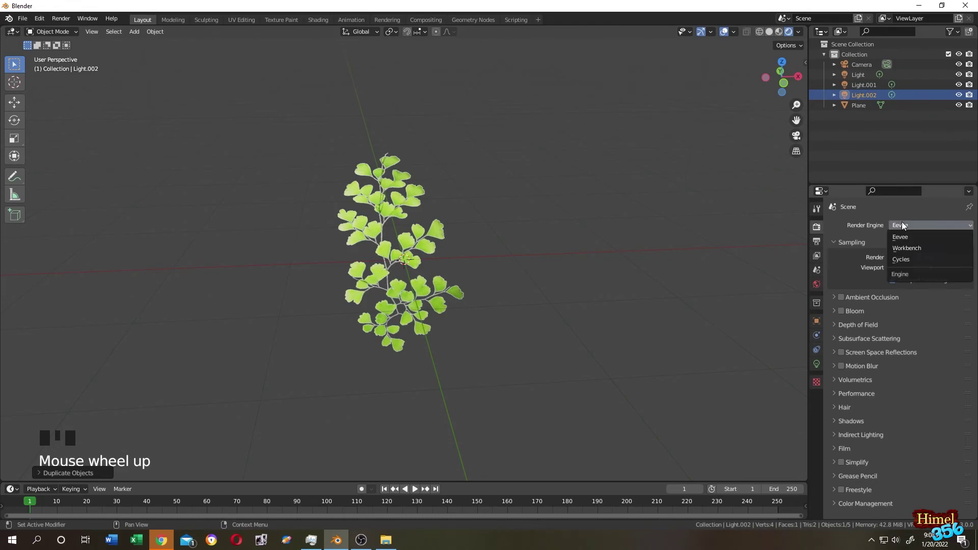
{"action": "left_click", "coordinate": [904, 255]}
{"action": "scroll", "coordinate": [535, 233], "scroll_direction": "up", "scroll_amount": 1}
{"action": "middle_click_drag", "start_coordinate": [535, 233], "coordinate": [472, 230]}
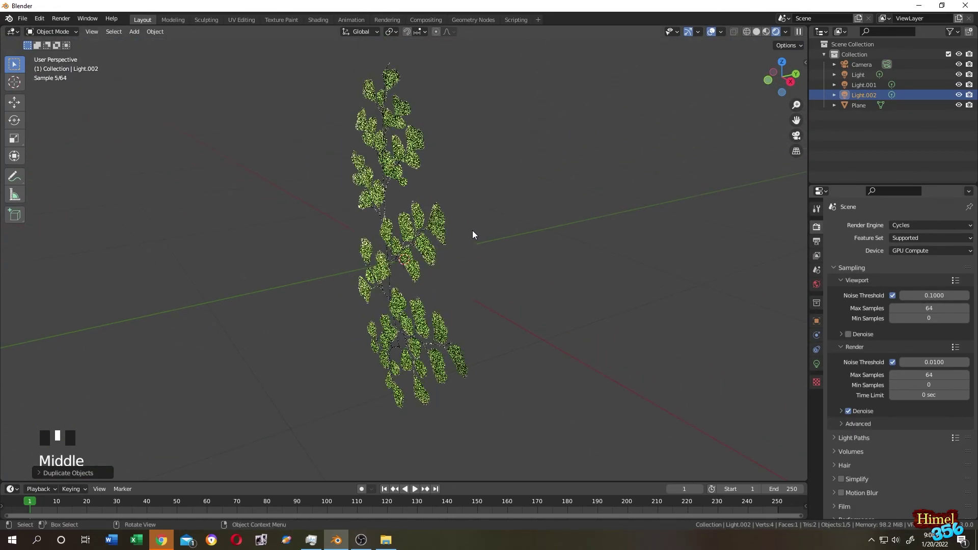
{"action": "scroll", "coordinate": [576, 239], "scroll_direction": "down", "scroll_amount": 4}
{"action": "middle_click_drag", "start_coordinate": [575, 235], "coordinate": [452, 237]}
{"action": "middle_click_drag", "start_coordinate": [525, 259], "coordinate": [706, 253]}
{"action": "left_click", "coordinate": [915, 224]}
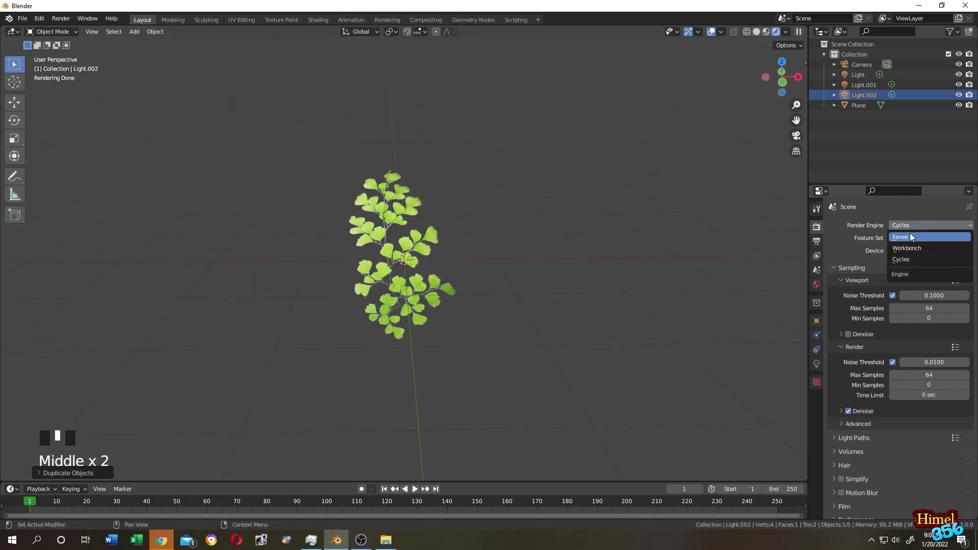
{"action": "left_click", "coordinate": [914, 238]}
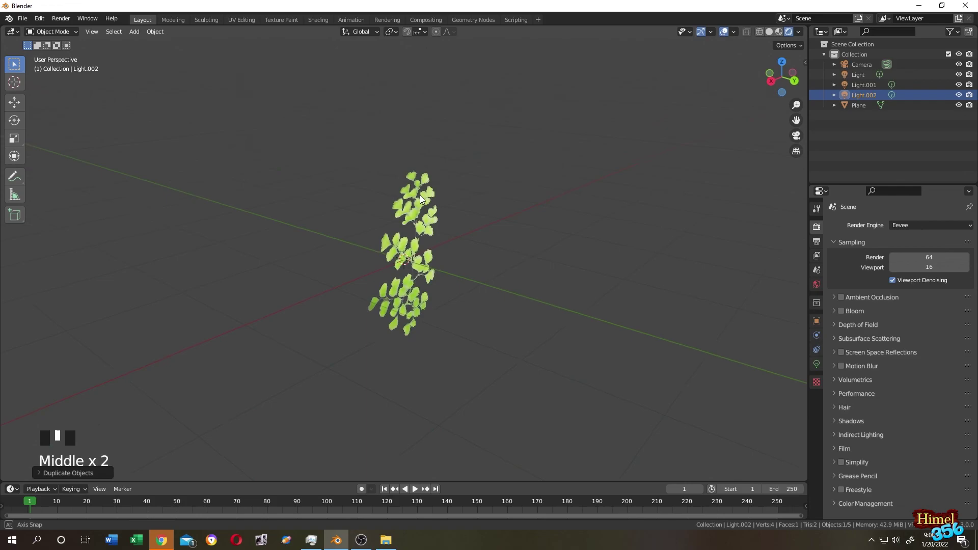